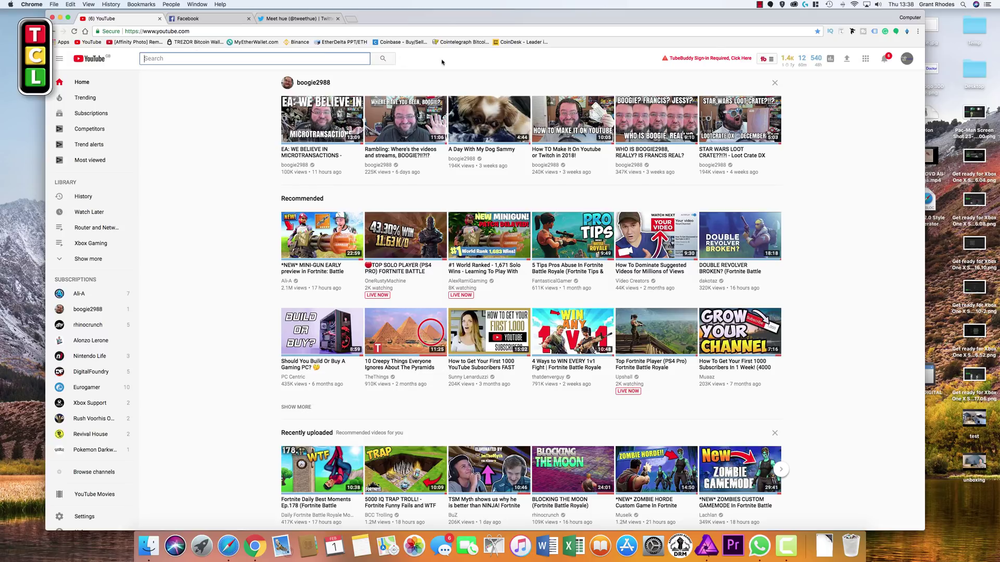
mouse_move(629, 102)
click(907, 61)
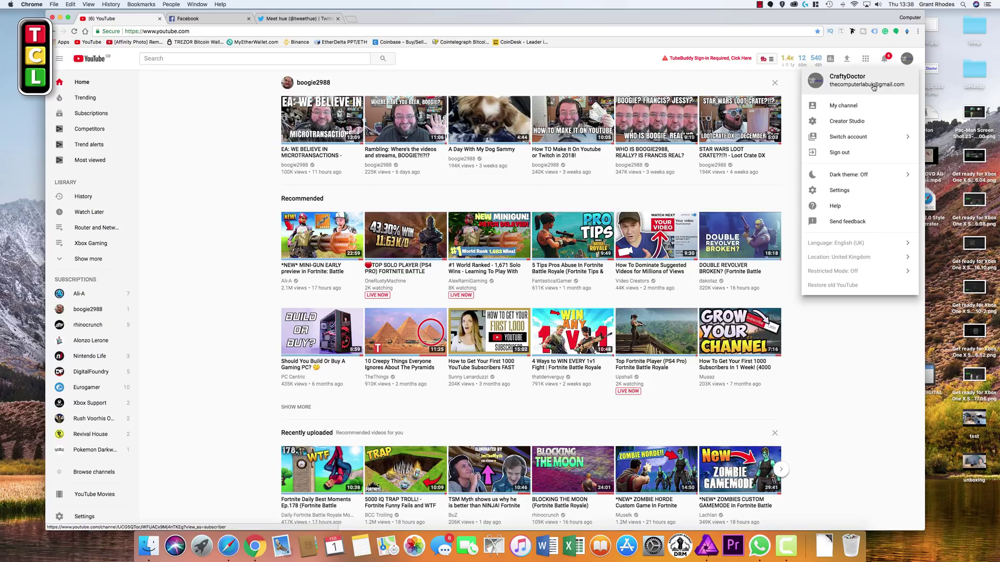
click(906, 65)
click(907, 59)
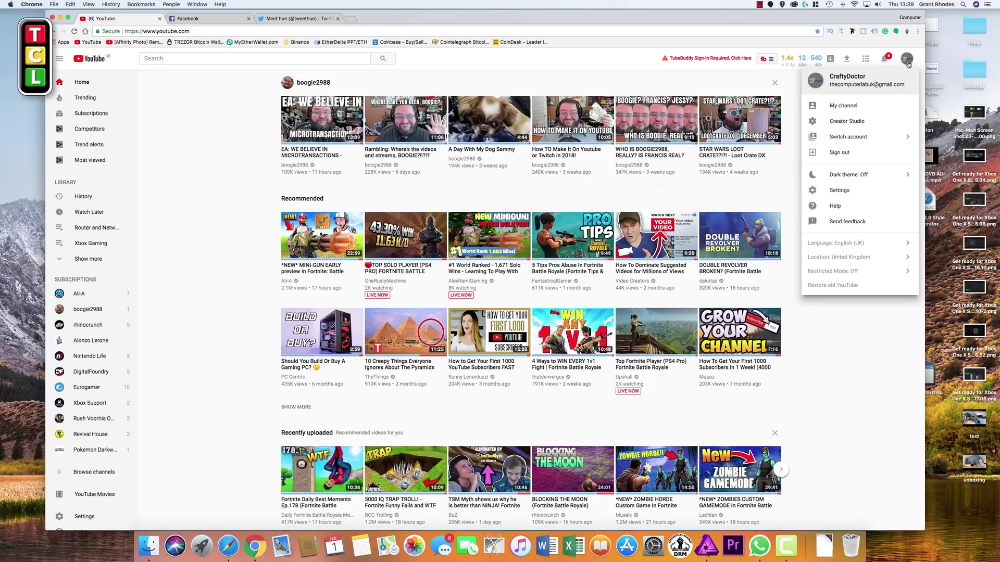
click(843, 105)
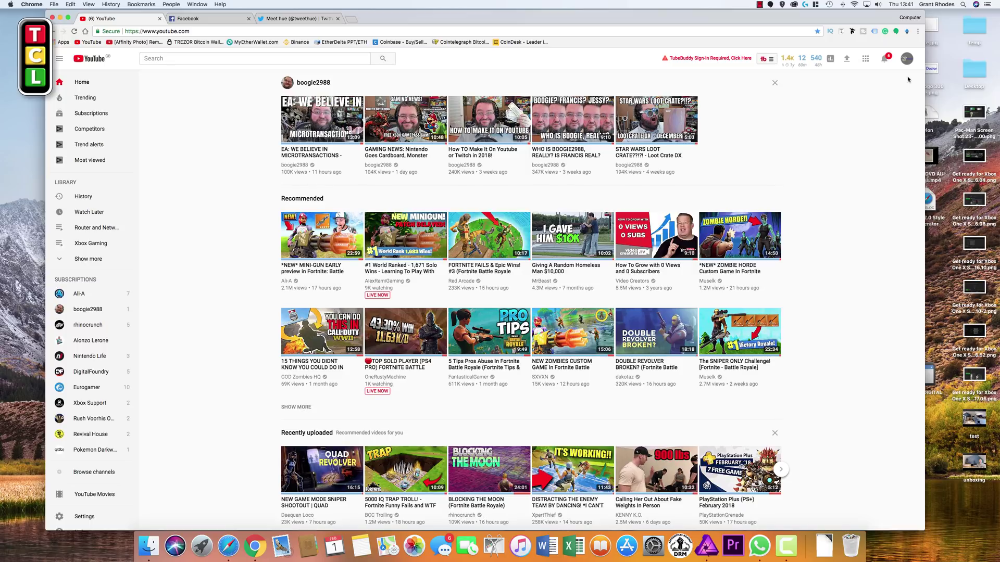
Open the advanced section of the YouTube account settings.
click(906, 58)
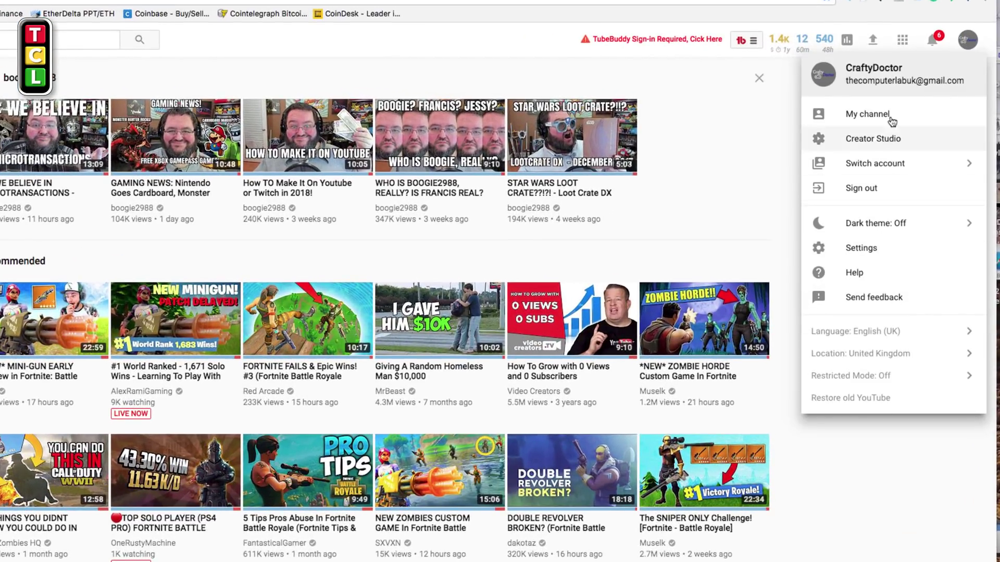
click(886, 252)
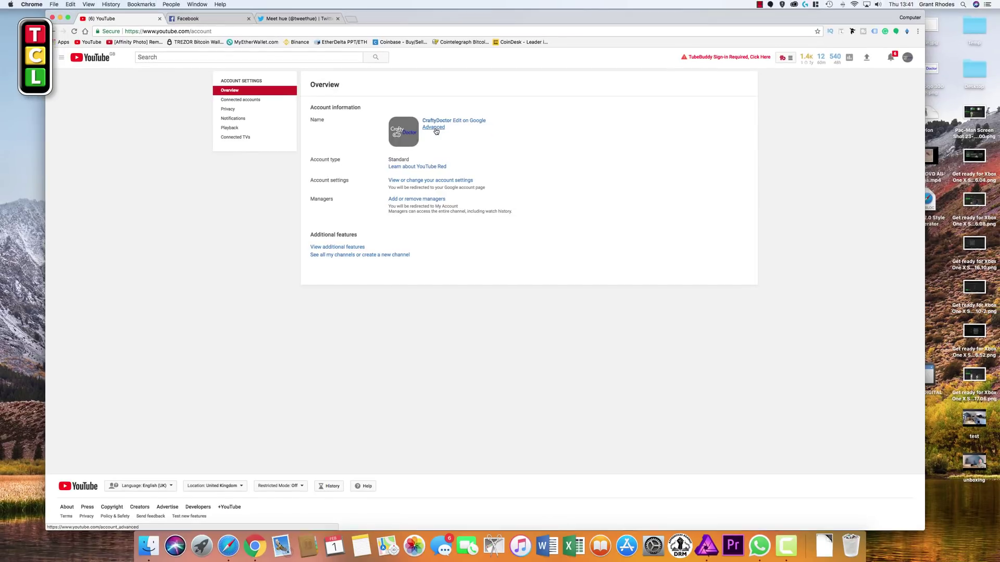
click(435, 127)
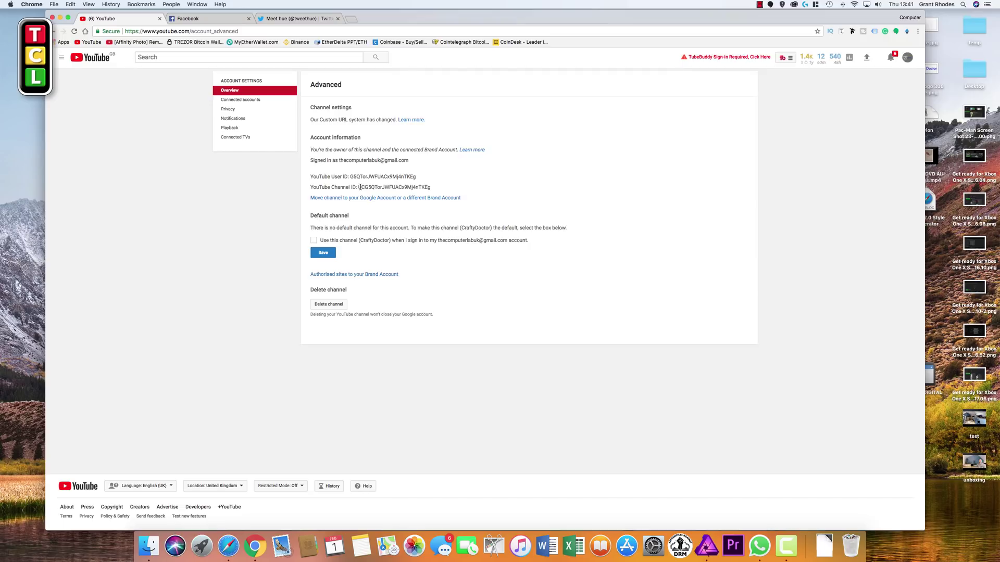
Select the YouTube channel ID in the account information and launch Pages.
drag(358, 188, 432, 188)
key(super+space)
text(pages)
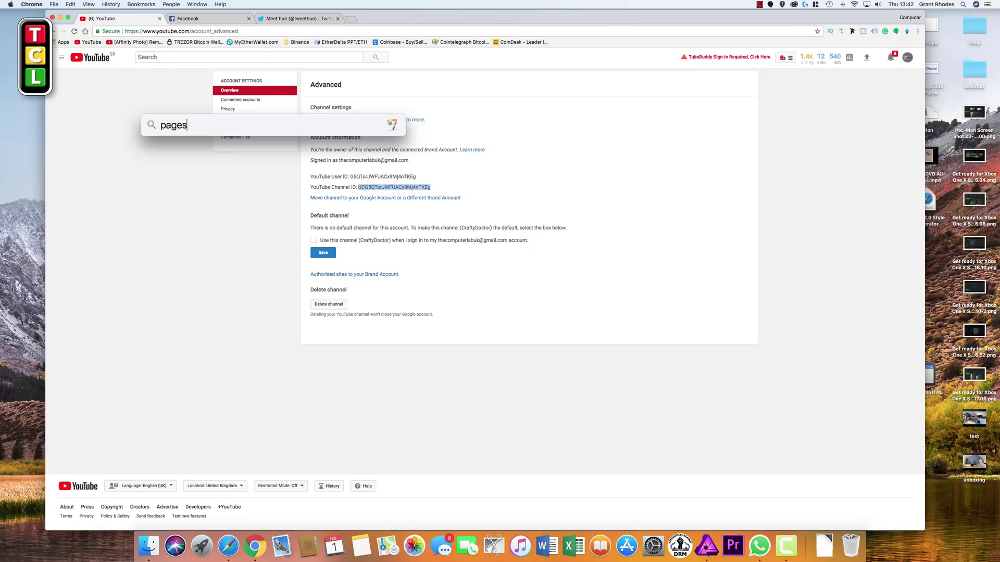
key(Return)
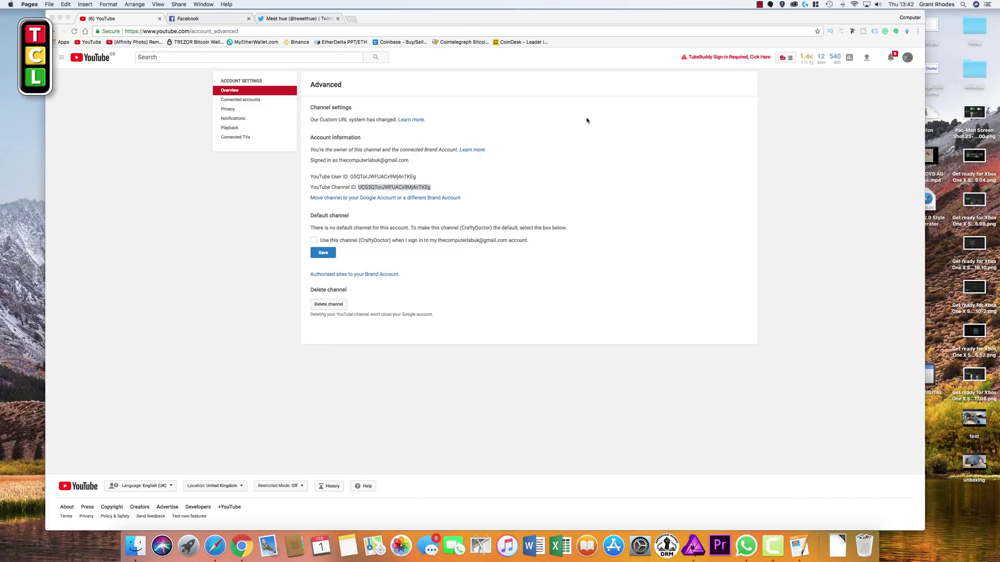
Create a blank Pages document and arrange it side by side with the browser window.
drag(495, 18, 0, 65)
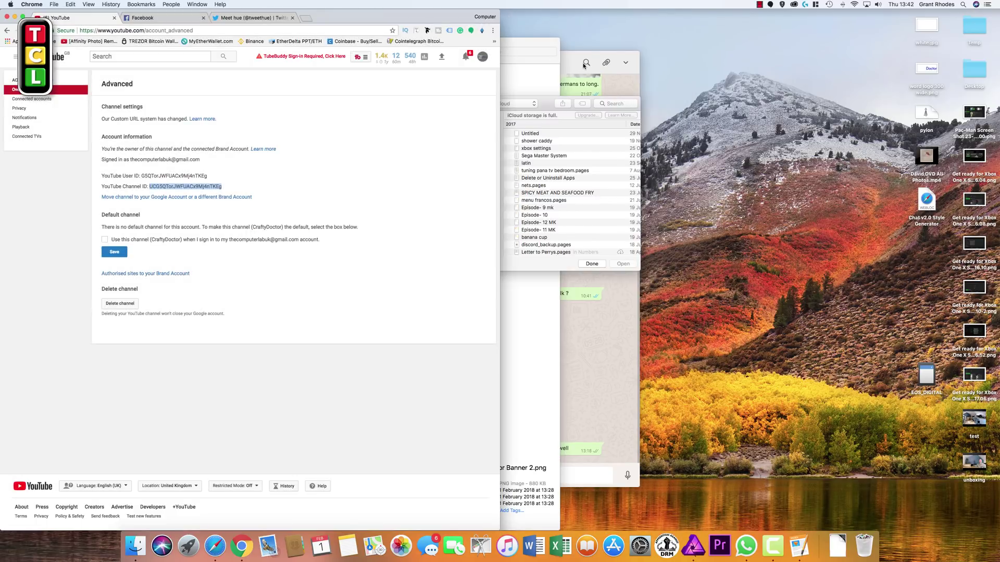
key(super+n)
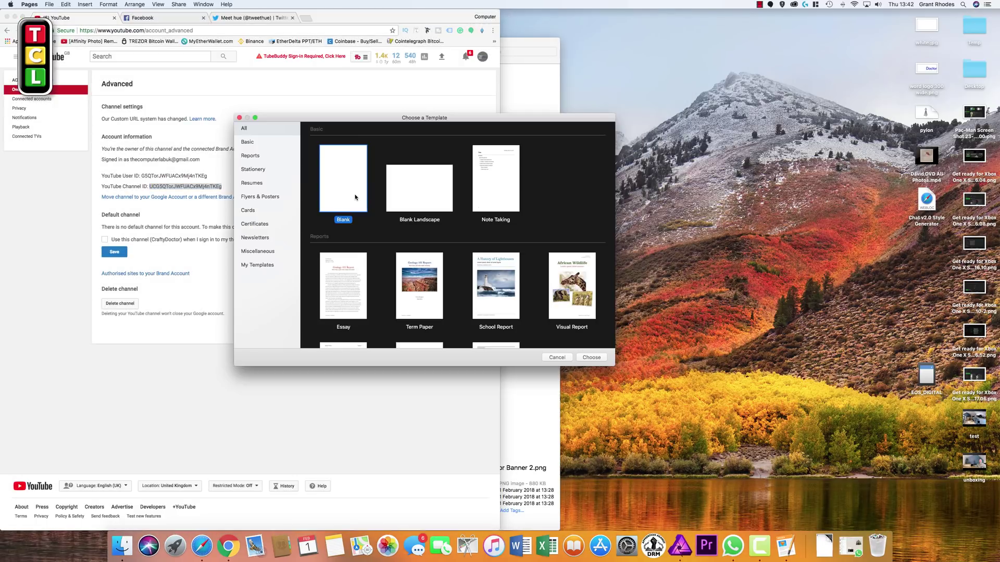
double_click(355, 197)
drag(362, 96, 997, 156)
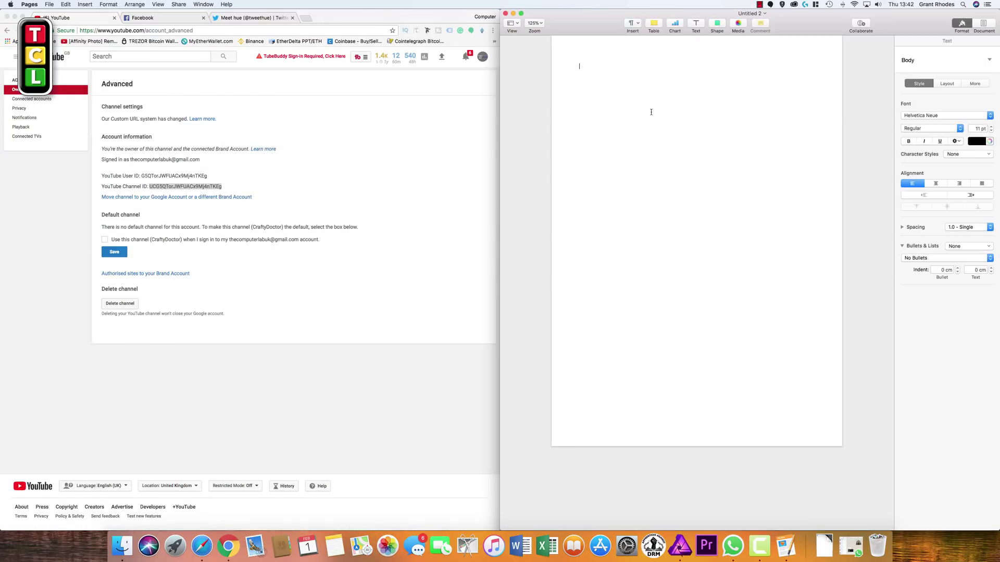
Copy the YouTube channel ID from the browser and paste it into the blank Pages document.
click(325, 157)
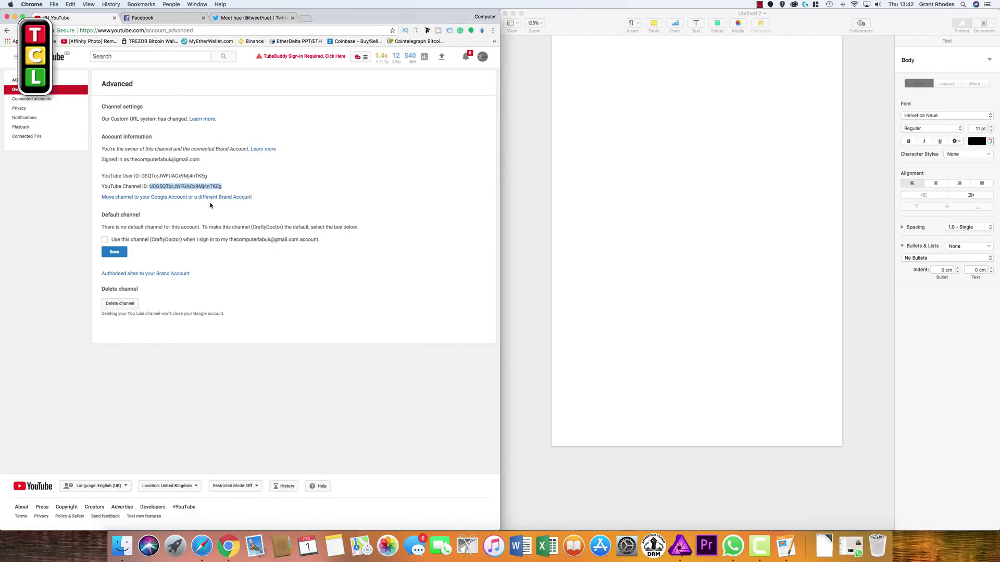
right_click(171, 186)
click(208, 207)
click(603, 91)
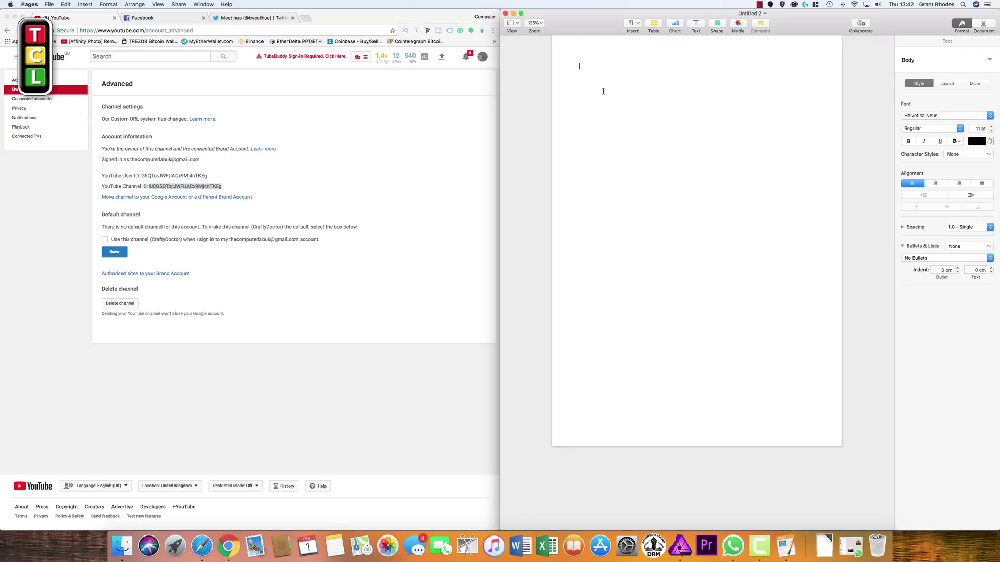
right_click(599, 65)
click(615, 82)
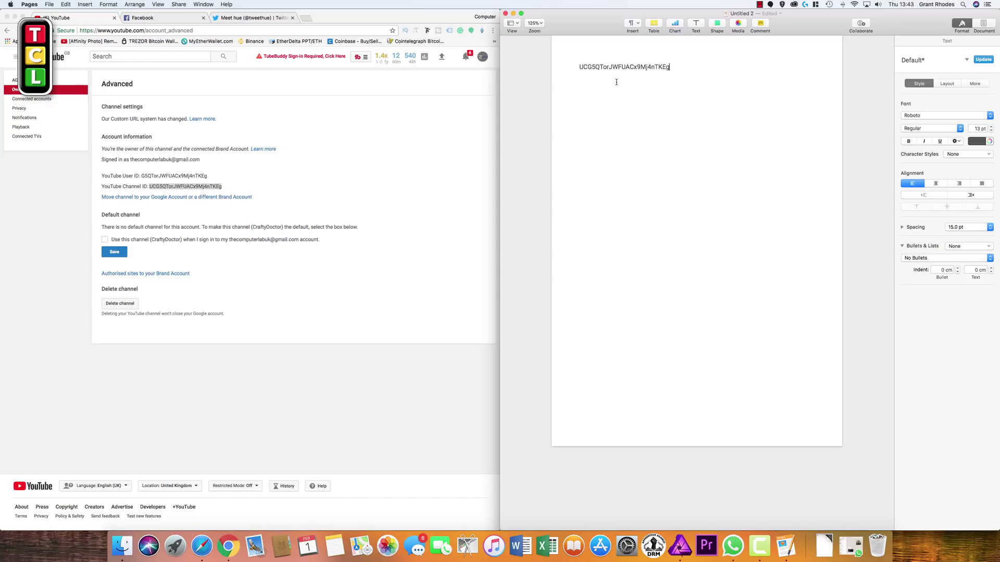
click(436, 210)
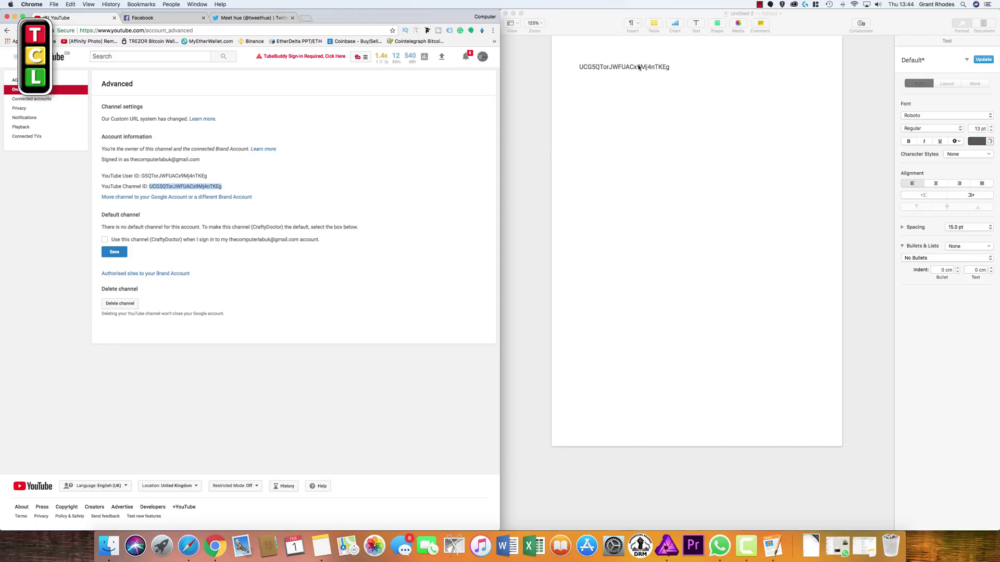
click(579, 67)
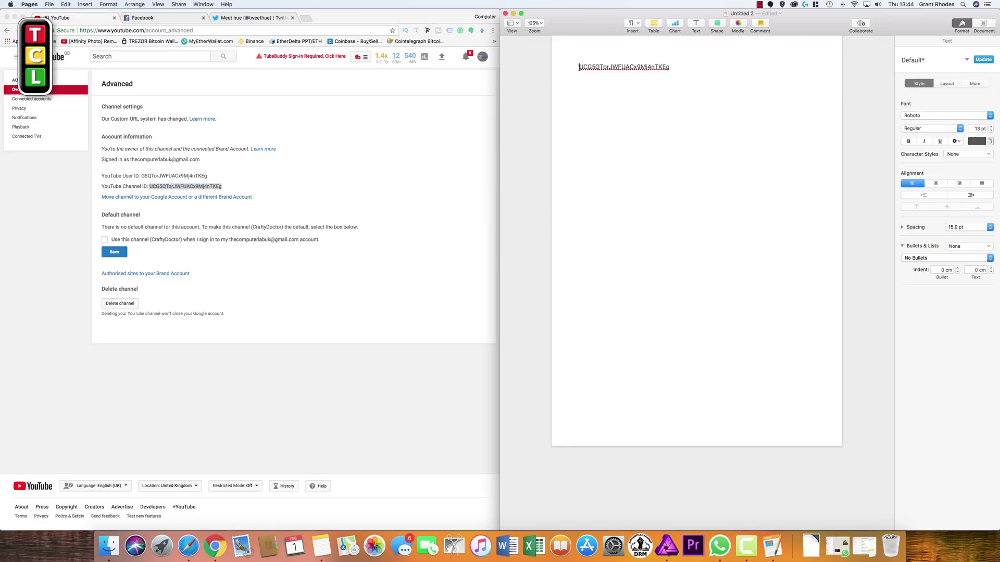
key(Return)
click(579, 74)
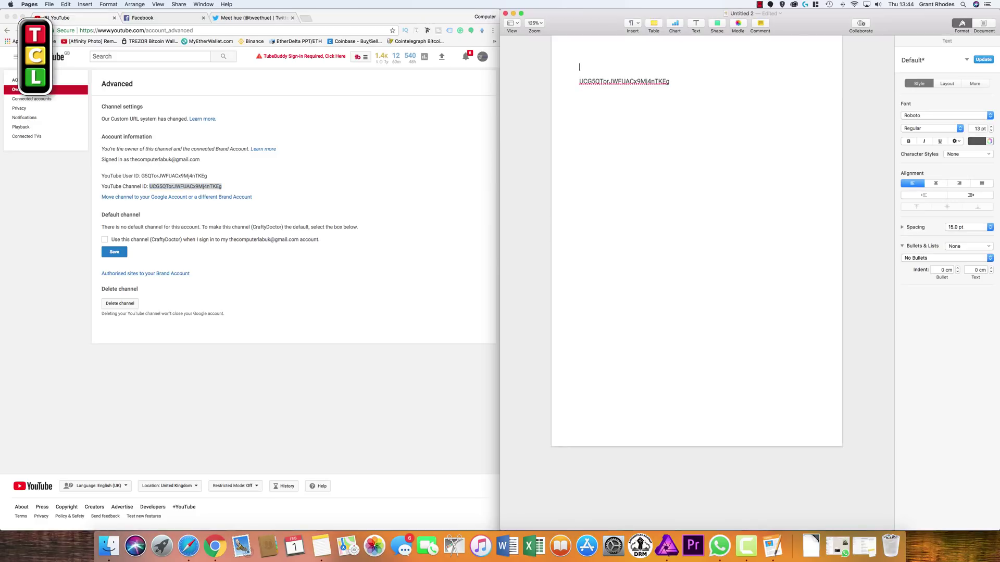
key(super+v)
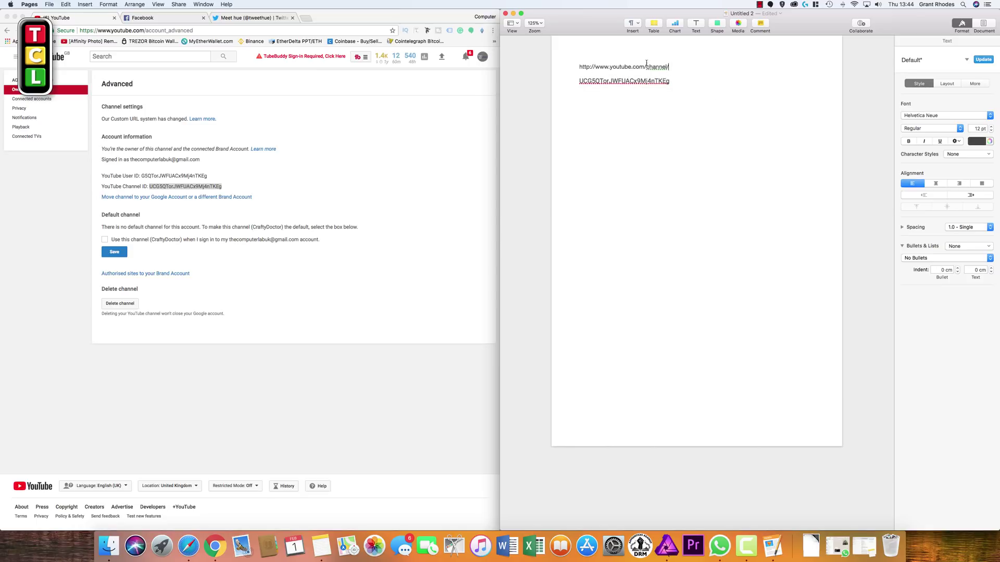
click(644, 81)
triple_click(669, 67)
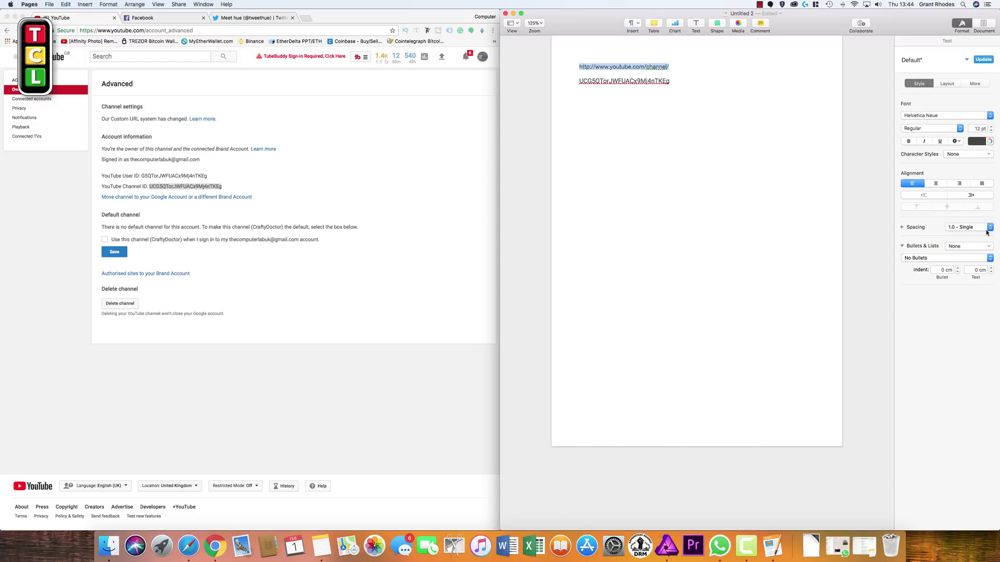
click(984, 228)
click(915, 239)
click(991, 126)
click(990, 126)
click(991, 126)
click(673, 84)
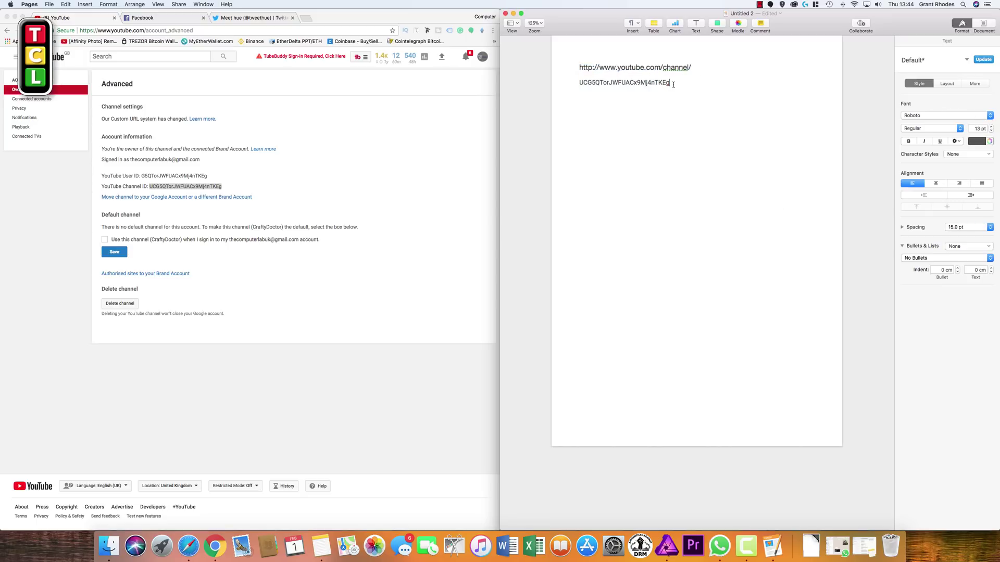
drag(577, 67, 708, 71)
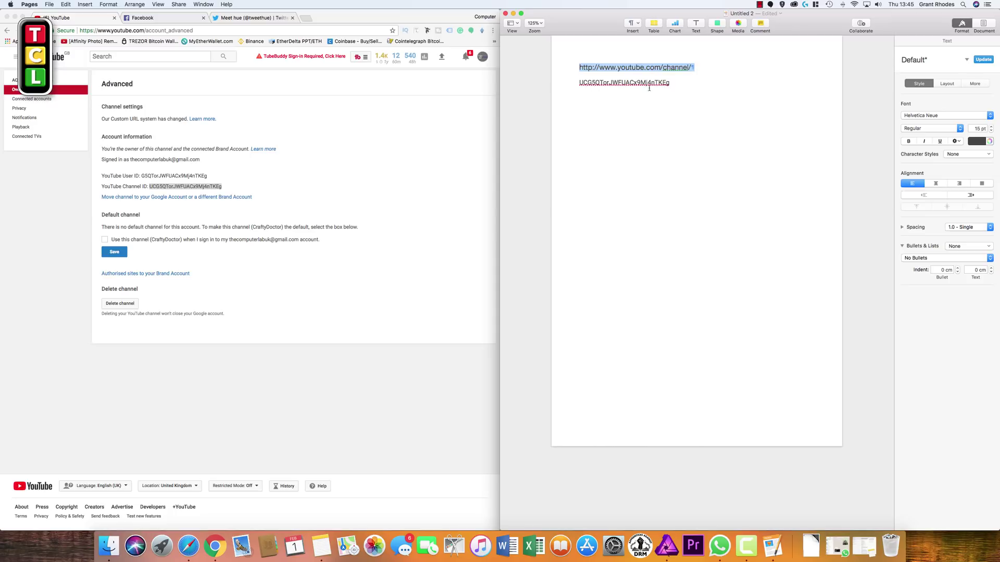
drag(670, 83, 577, 81)
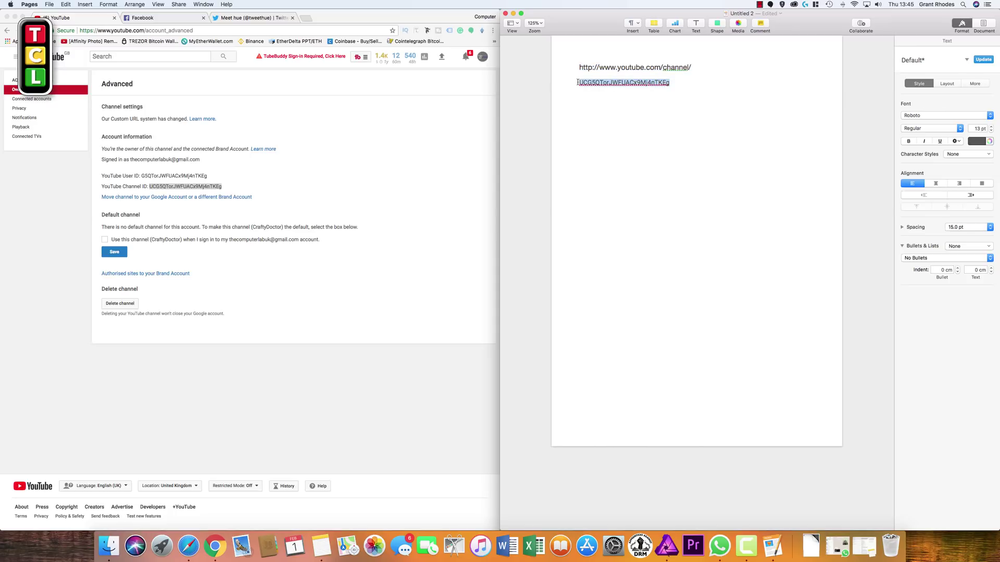
click(576, 81)
key(BackSpace)
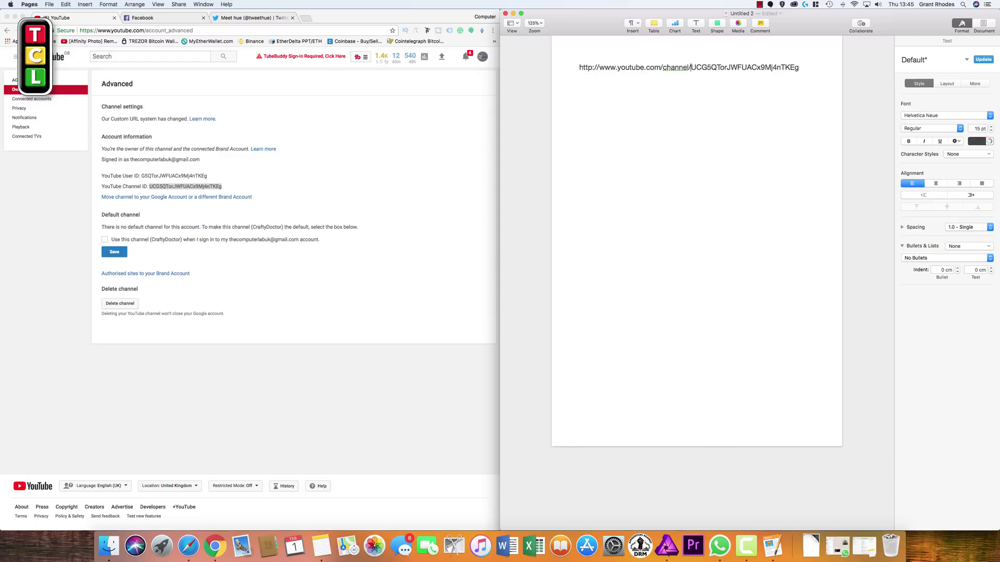
Append ?sub_confirmation=1 directly to the end of the channel URL.
key(super+Tab)
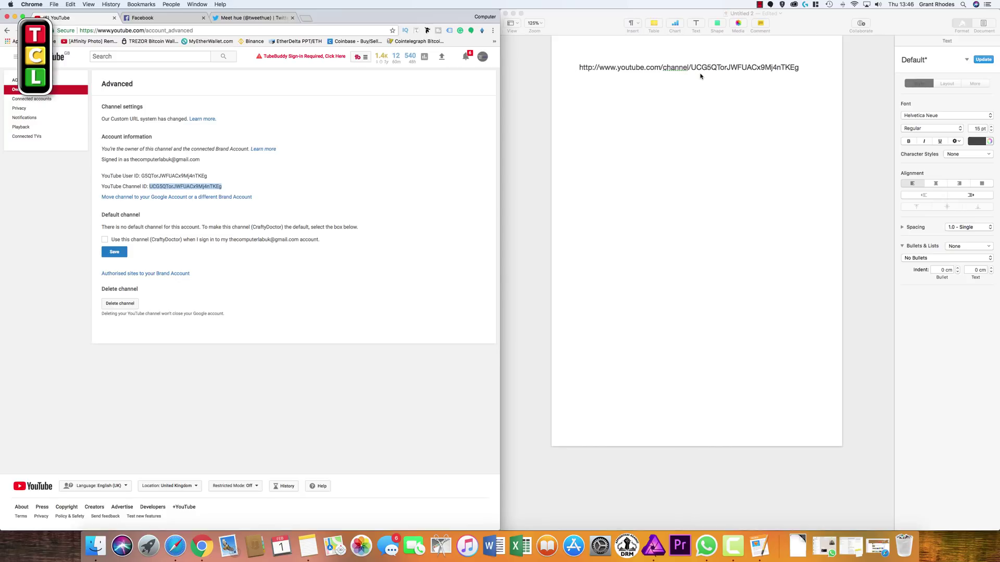
click(801, 68)
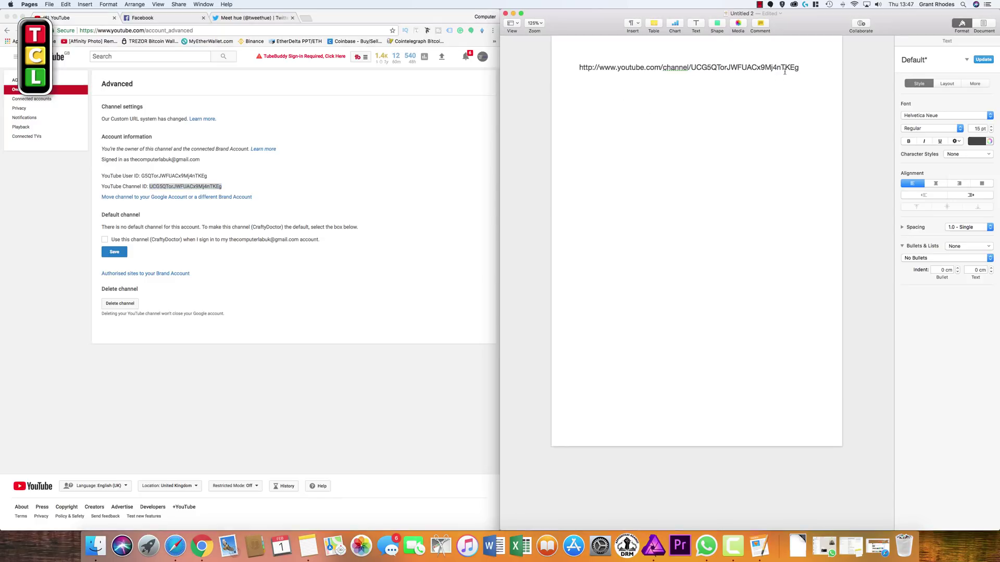
key(Return)
key(Return)
key(super+v)
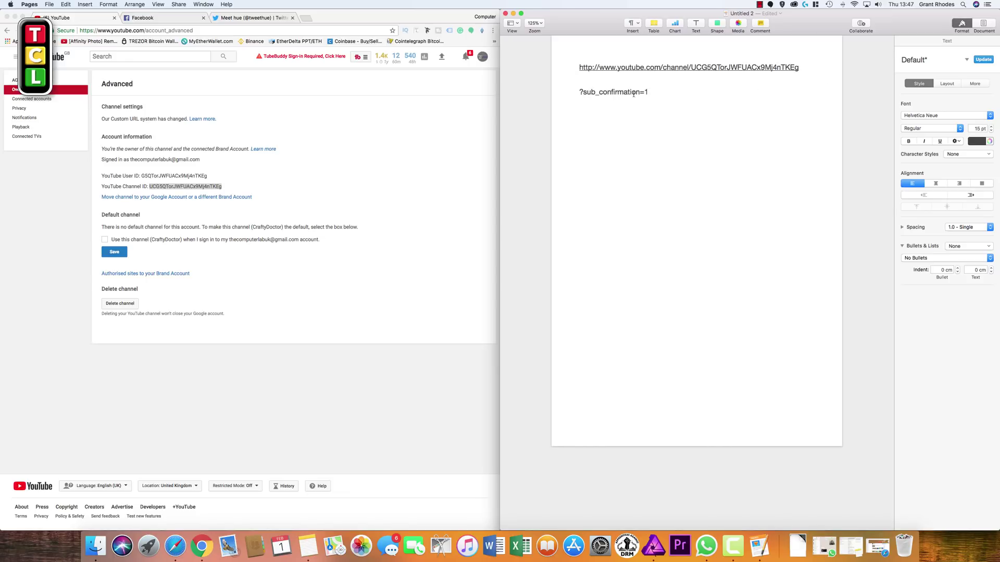
key(BackSpace)
key(BackSpace)
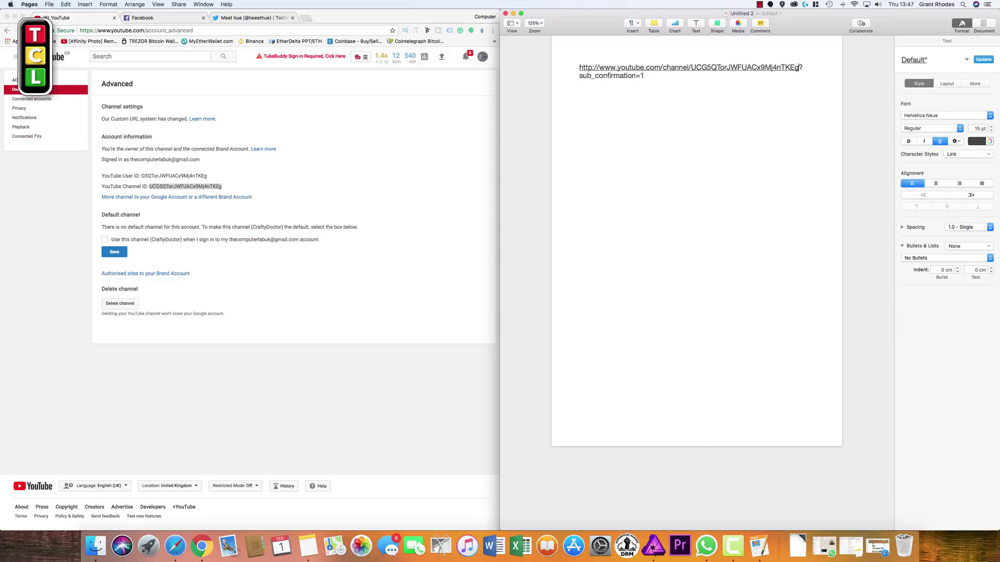
Reduce the font size of the whole link until it fits on one line.
key(super+a)
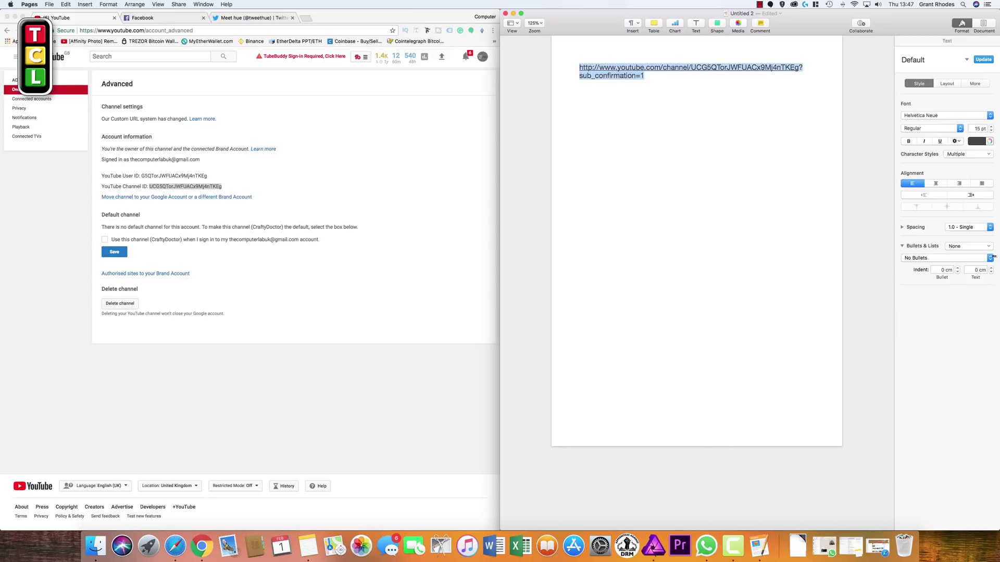
click(991, 130)
click(991, 131)
click(991, 131)
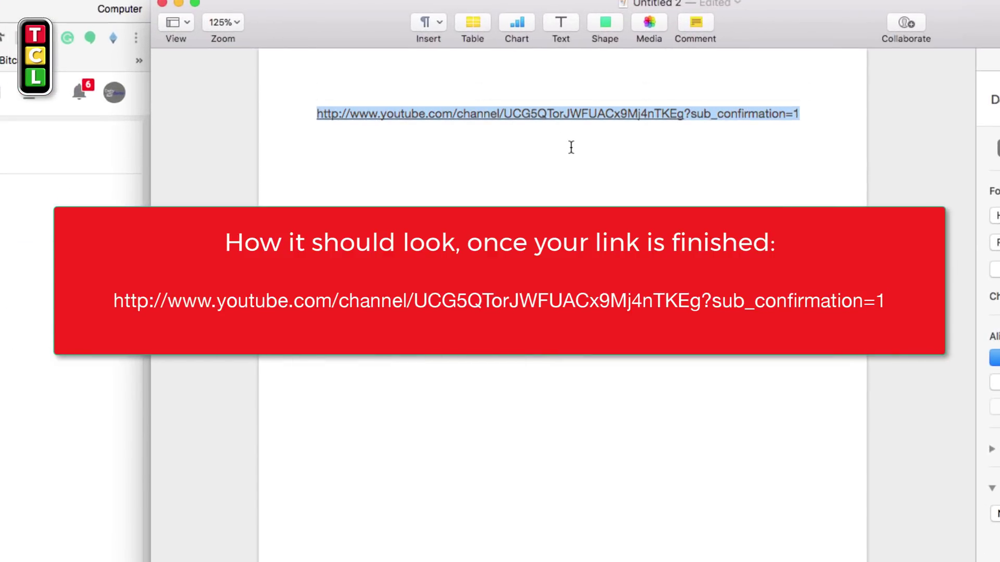
click(571, 148)
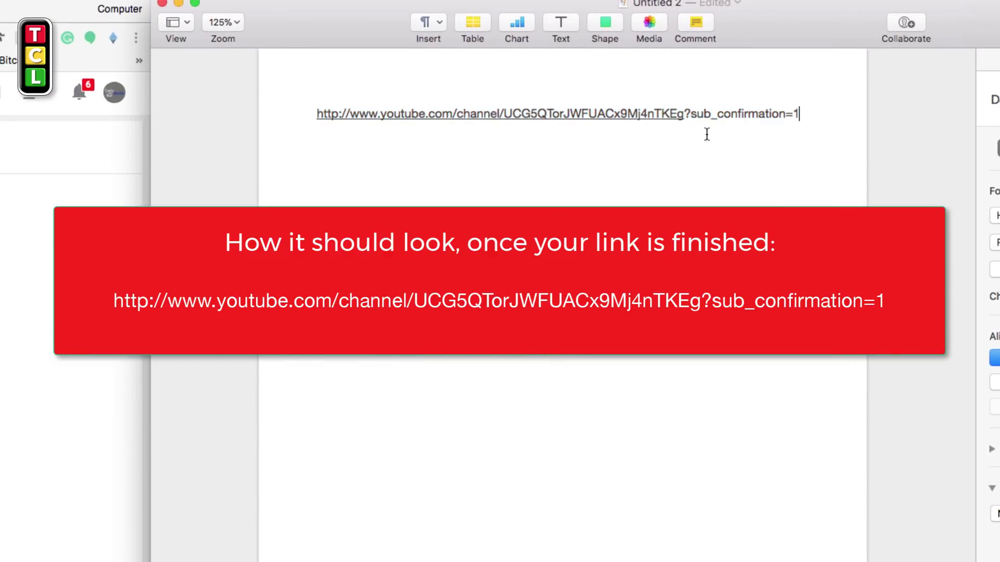
triple_click(803, 112)
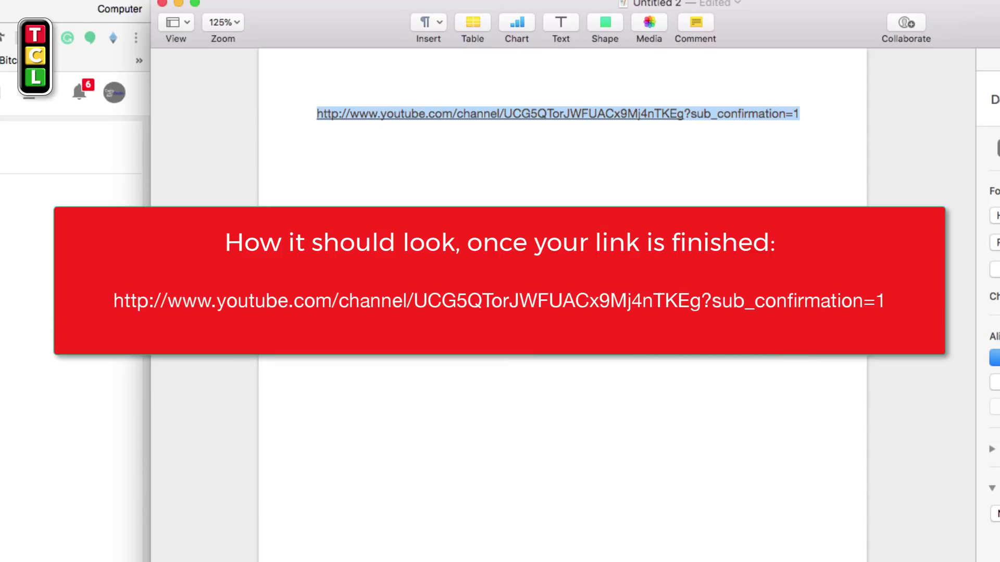
click(514, 178)
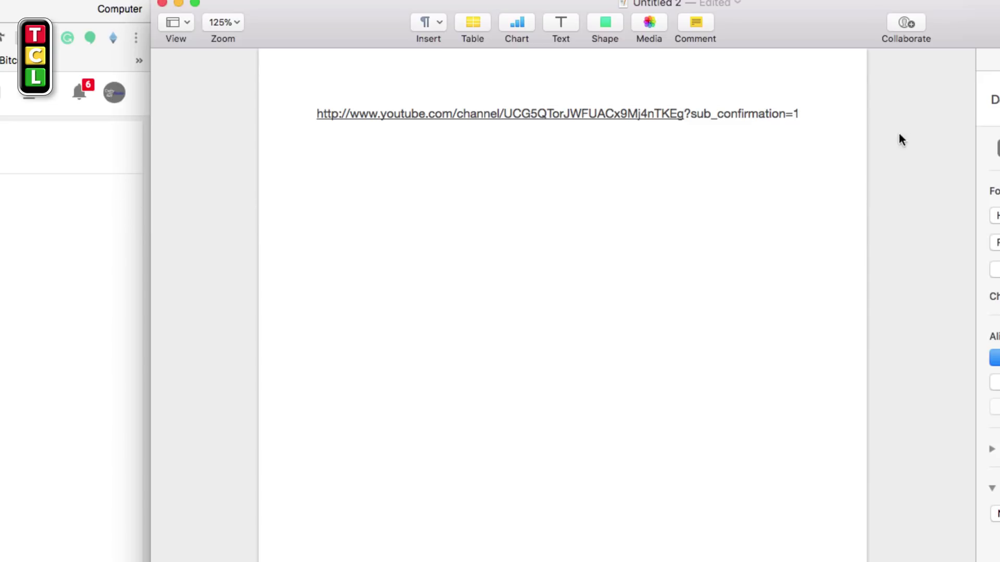
key(Return)
key(super+z)
drag(316, 114, 503, 114)
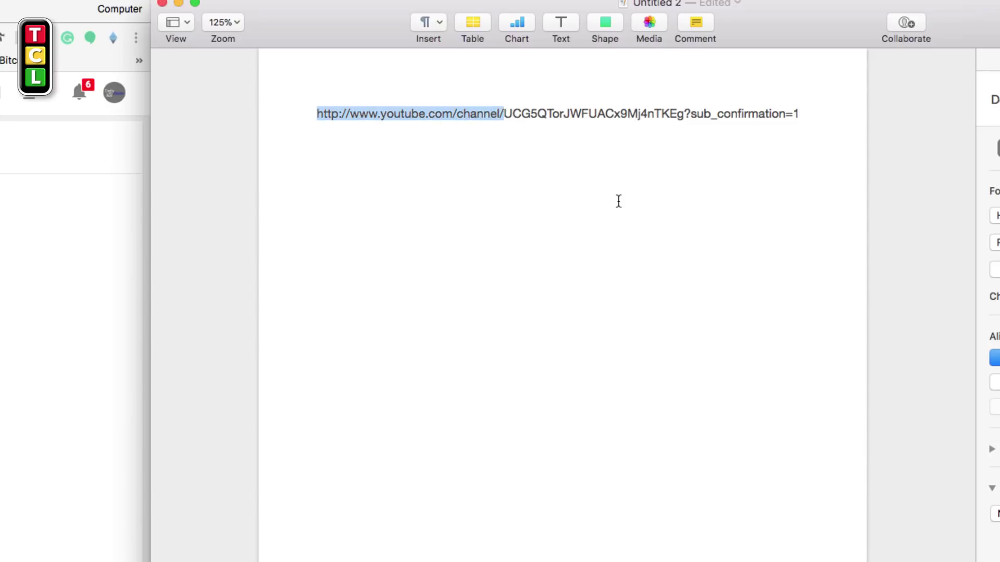
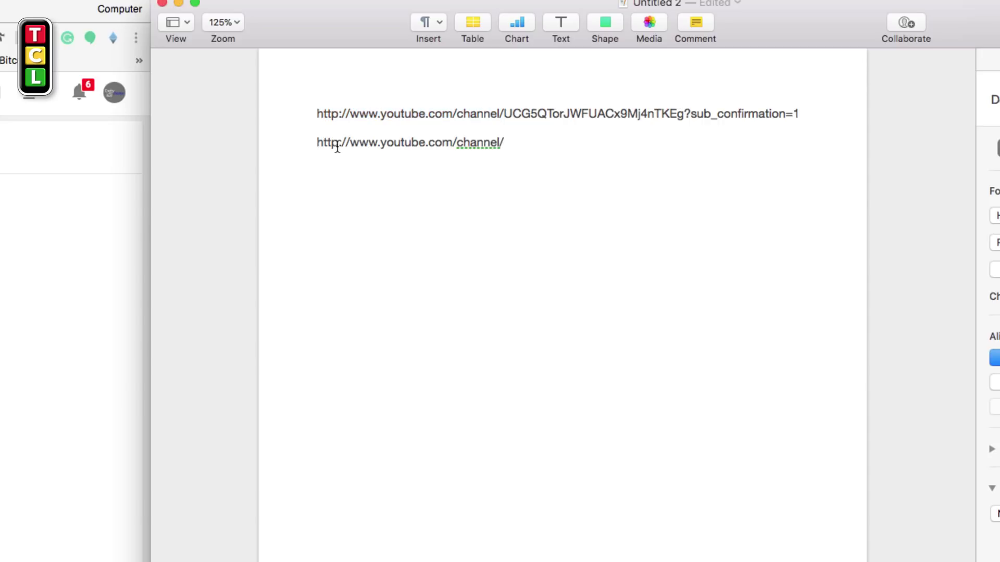
text(myyoutubegaming)
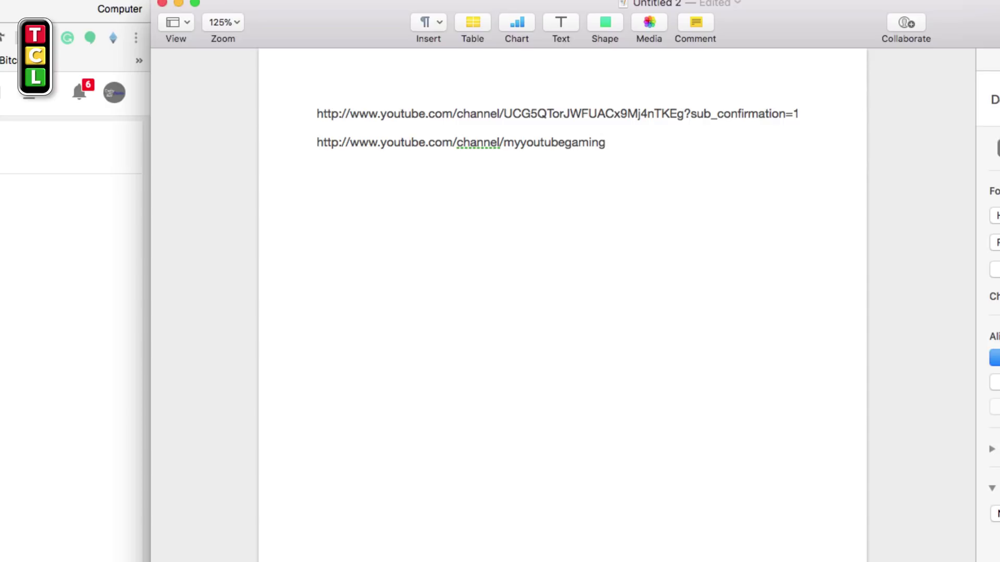
Append ?sub_confirmation=1 to the end of the myyoutubegaming example link and start a new line below it.
text(?)
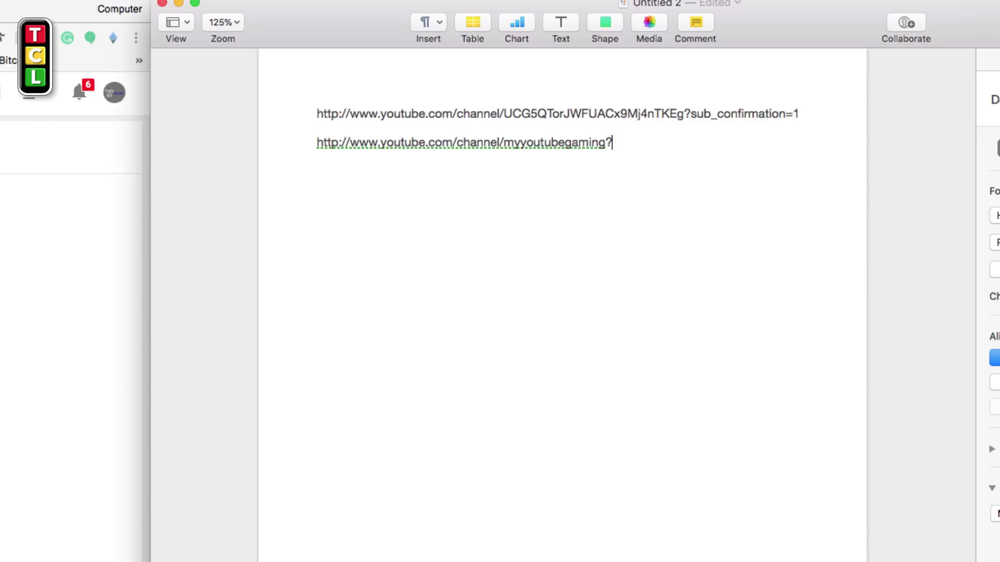
text(sub_confimr)
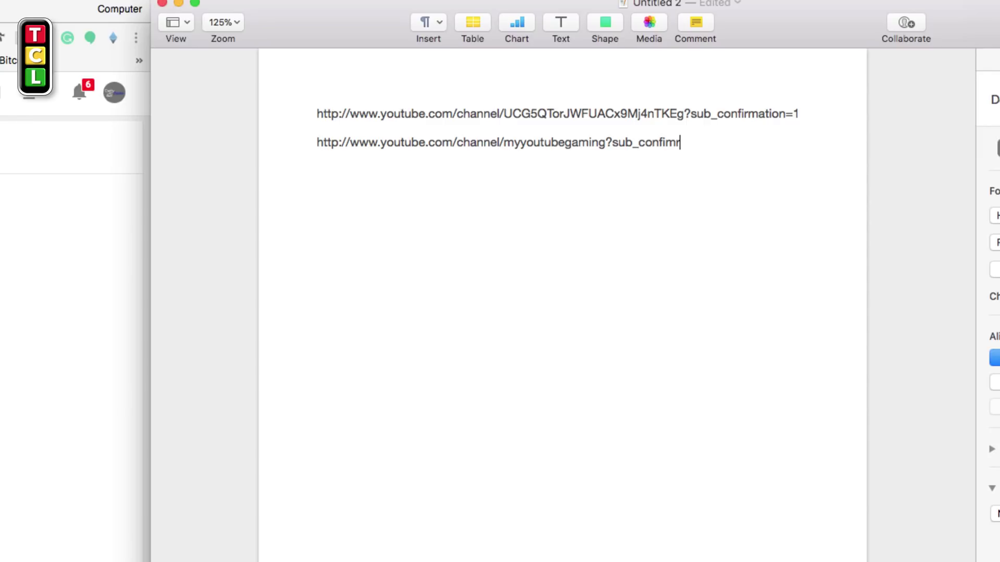
key(BackSpace)
key(BackSpace)
text(rmation=1)
key(Return)
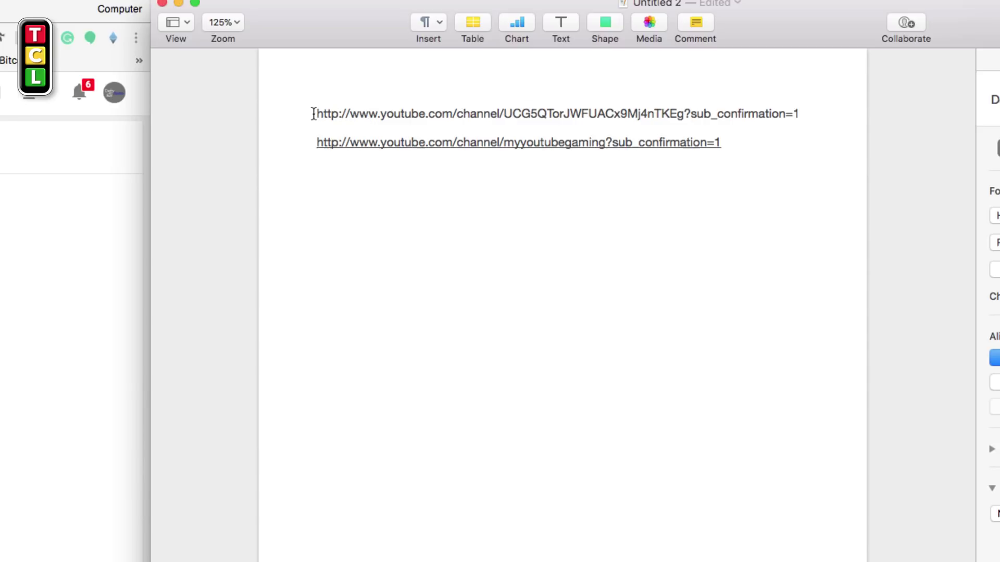
Switch to Chrome, open your own YouTube channel page and widen the browser window.
drag(316, 112, 798, 113)
key(super+Tab)
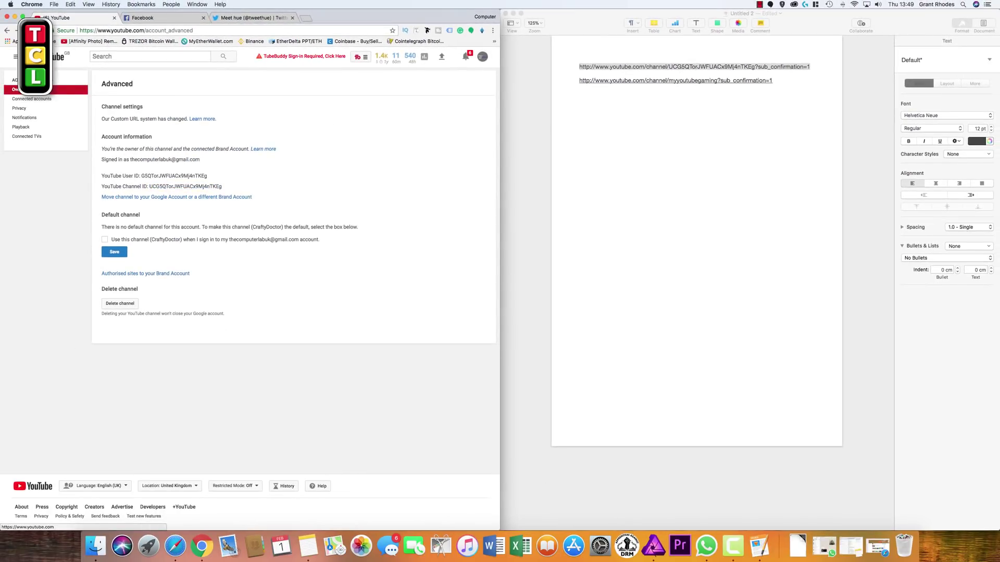
click(57, 57)
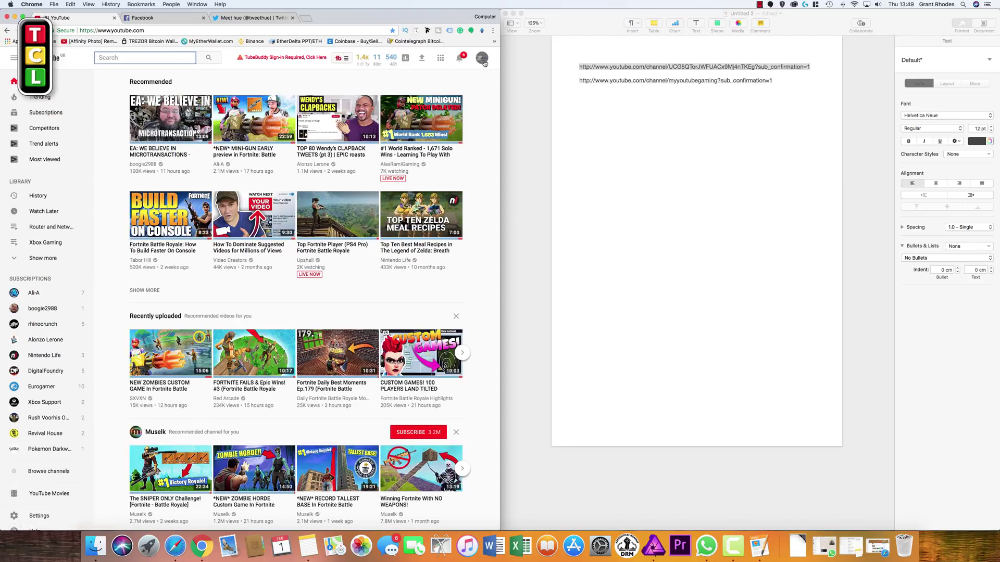
click(484, 63)
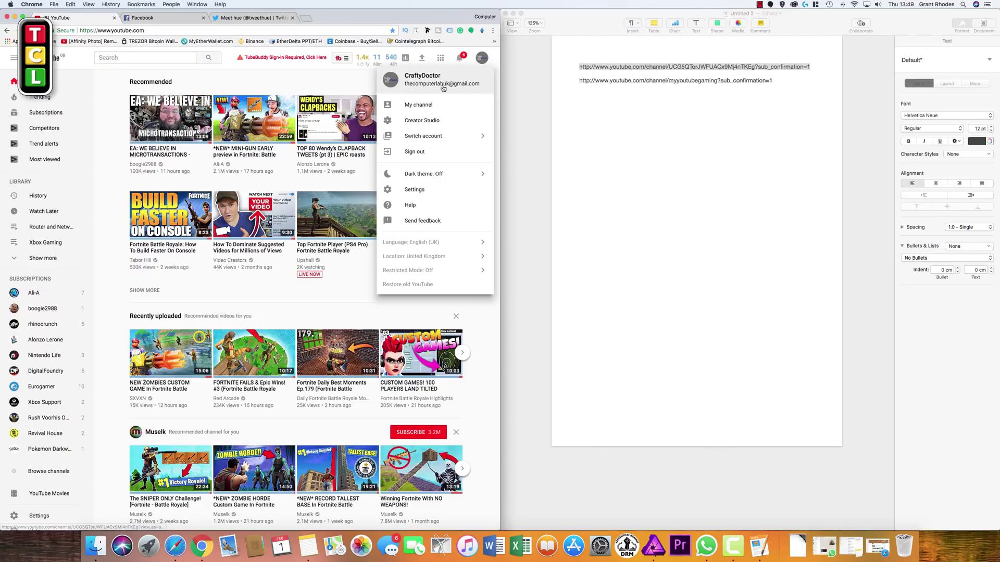
click(423, 109)
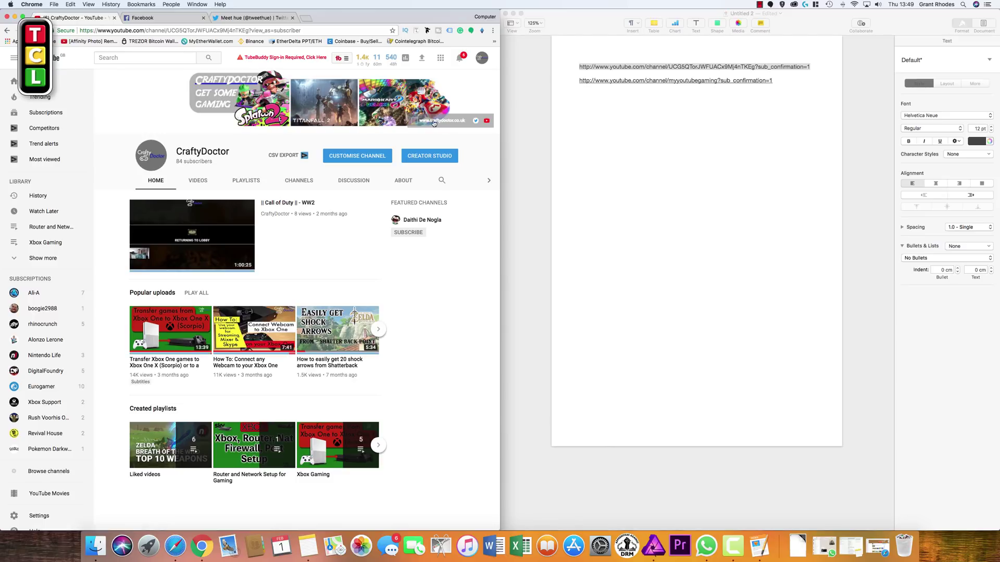
drag(500, 205, 636, 204)
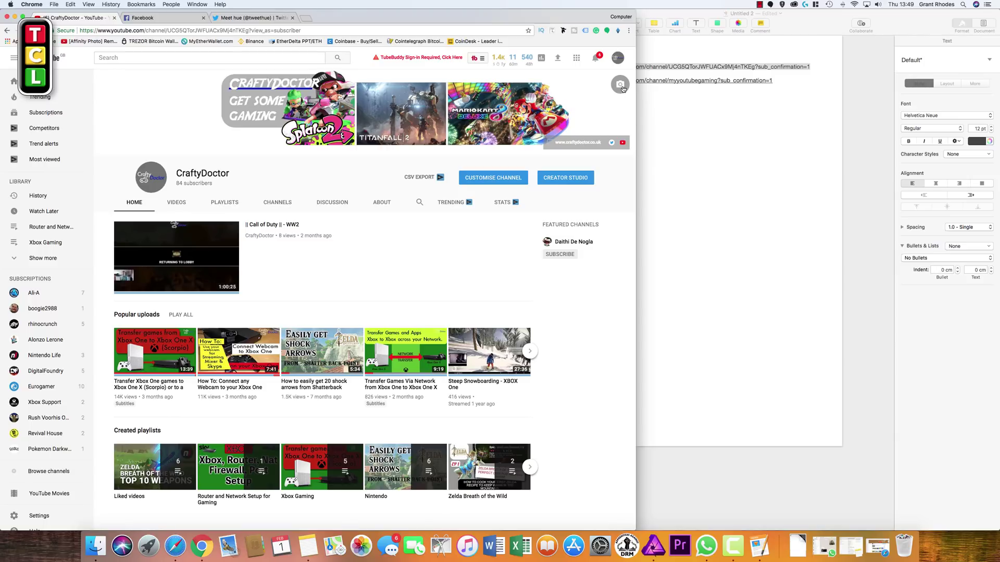
drag(713, 129, 762, 130)
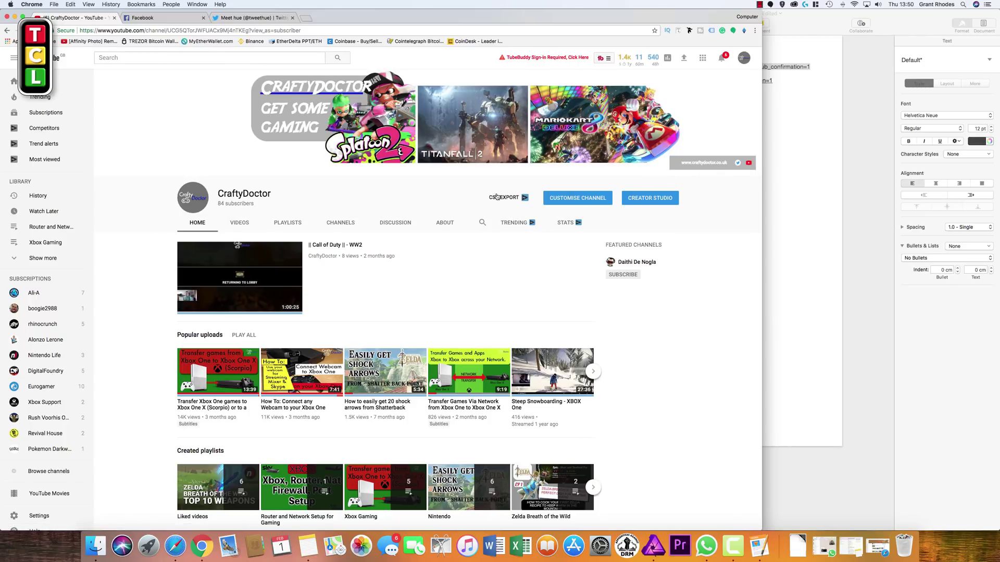
Enter channel customisation and open the channel's custom links for editing.
click(571, 200)
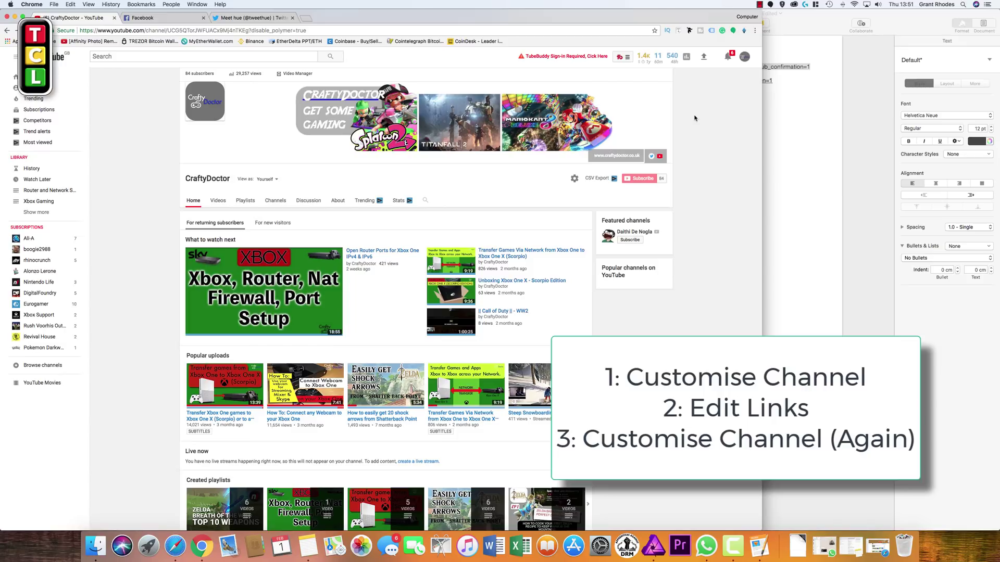
mouse_move(649, 96)
click(666, 90)
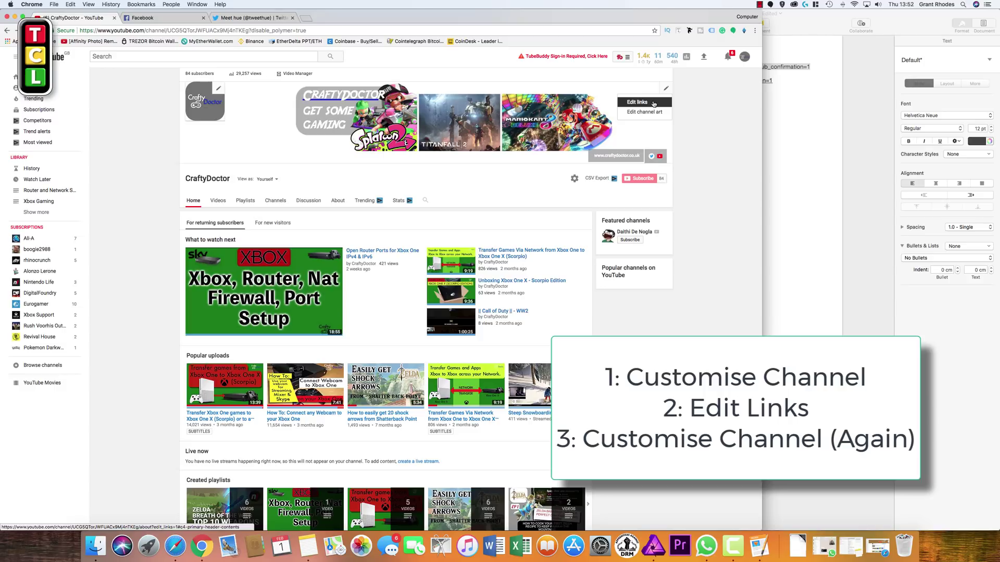
click(653, 104)
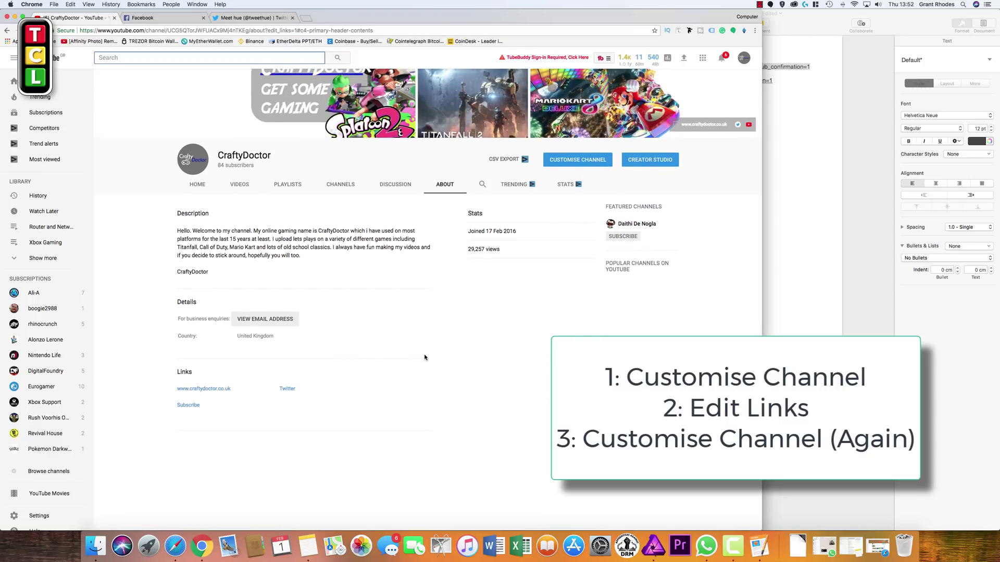
click(577, 160)
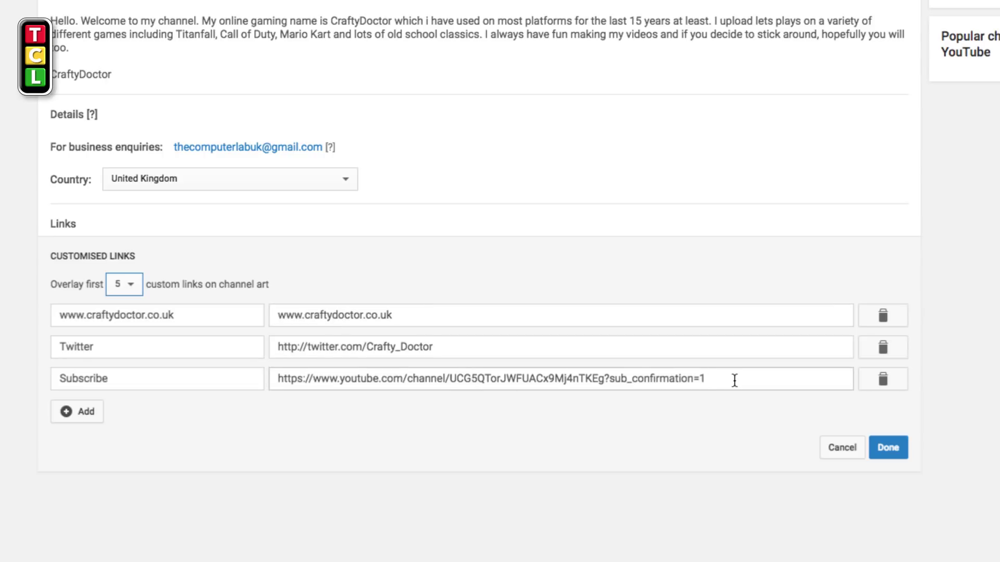
Clear the URL and title of the existing Subscribe link, and delete its row from the customised links.
drag(732, 380, 260, 371)
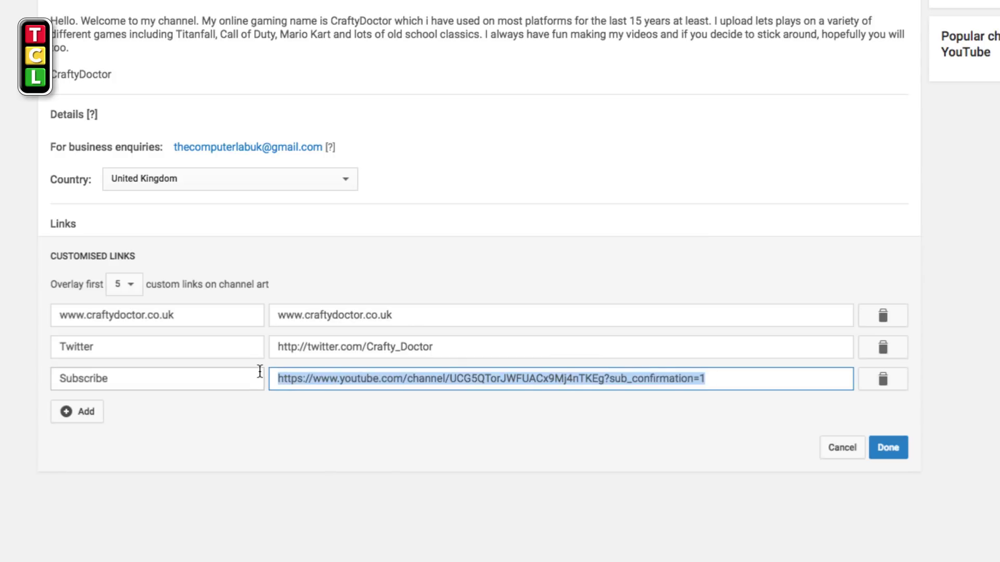
key(BackSpace)
drag(119, 376, 60, 379)
key(BackSpace)
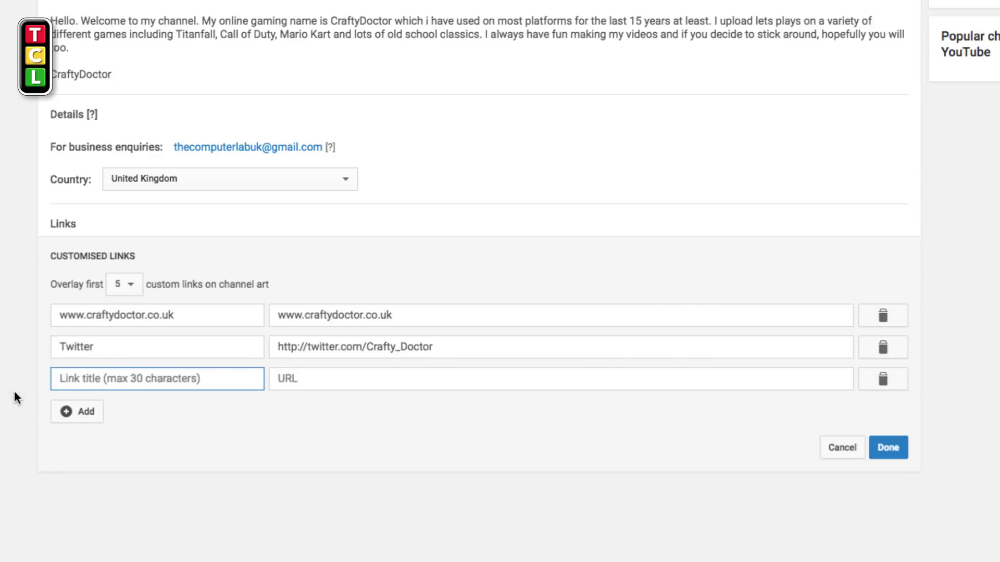
click(883, 379)
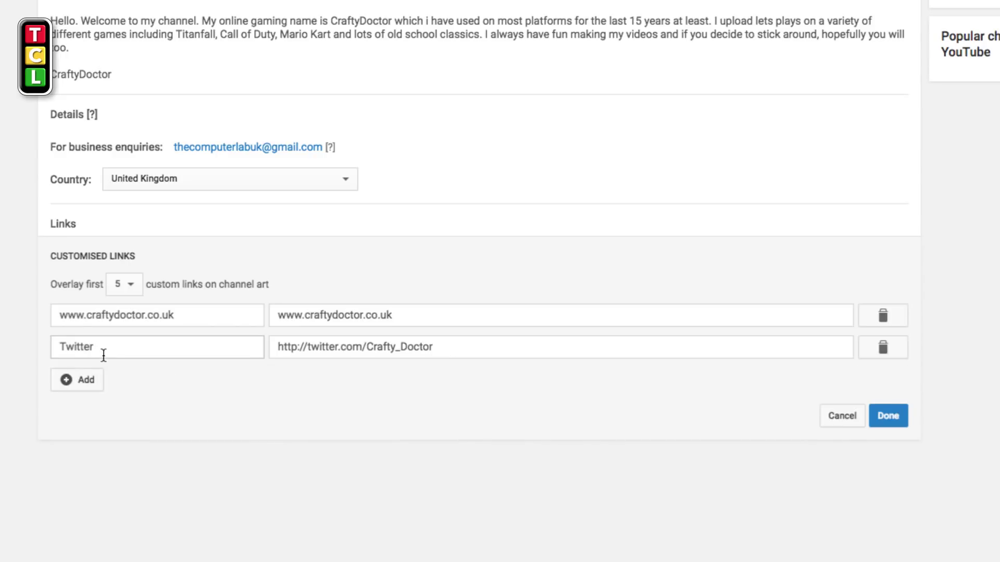
Clear the first custom link's title and URL, and set its title to PLEASE SUBSCRIBE HERE.
triple_click(176, 315)
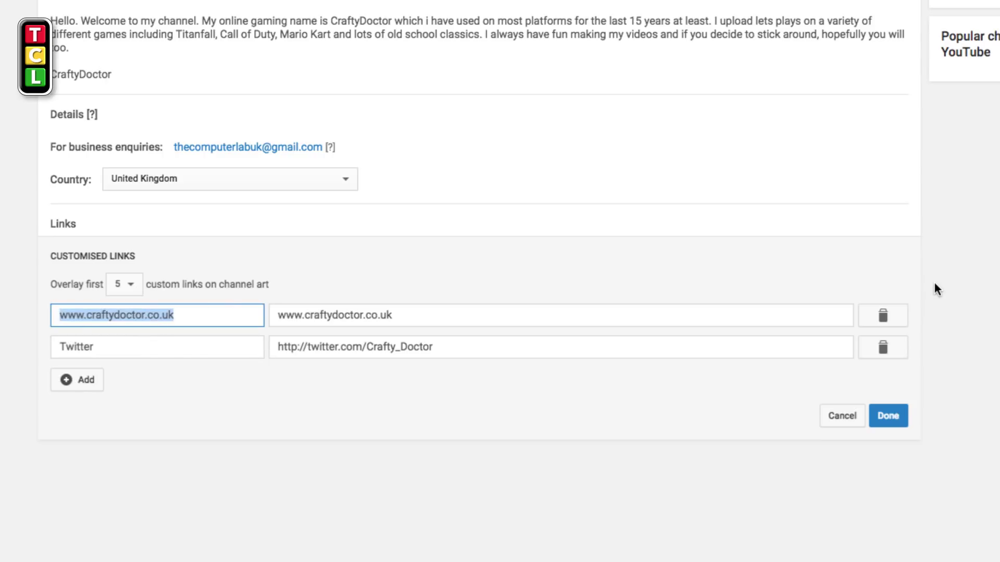
key(BackSpace)
drag(411, 315, 192, 306)
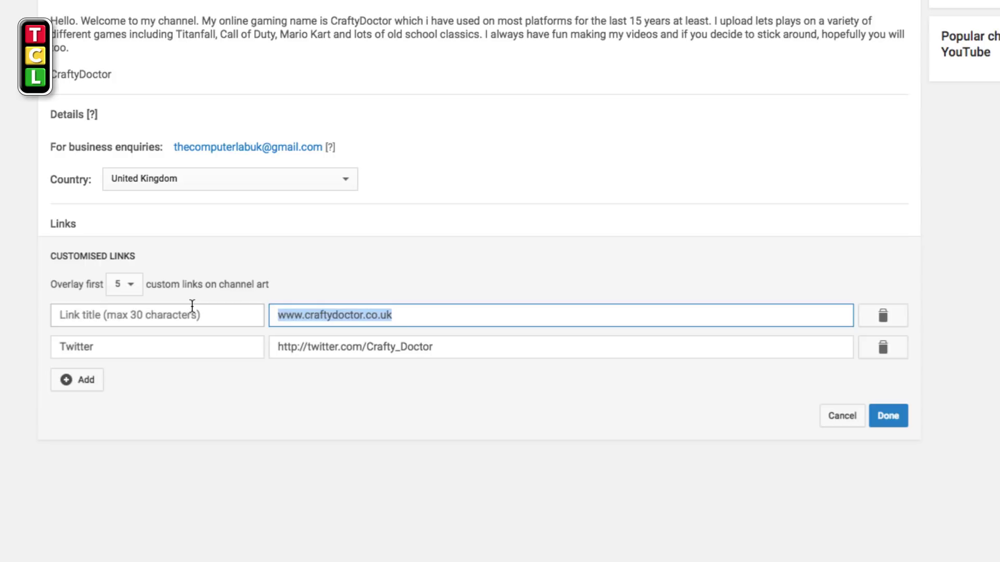
key(BackSpace)
click(150, 315)
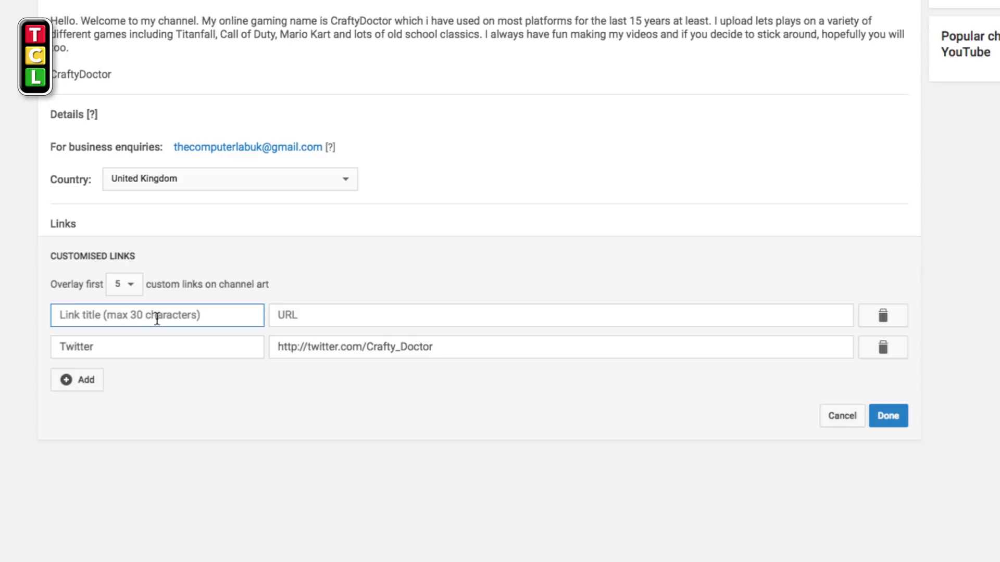
text(PLEASE SUBSCRIBE HE)
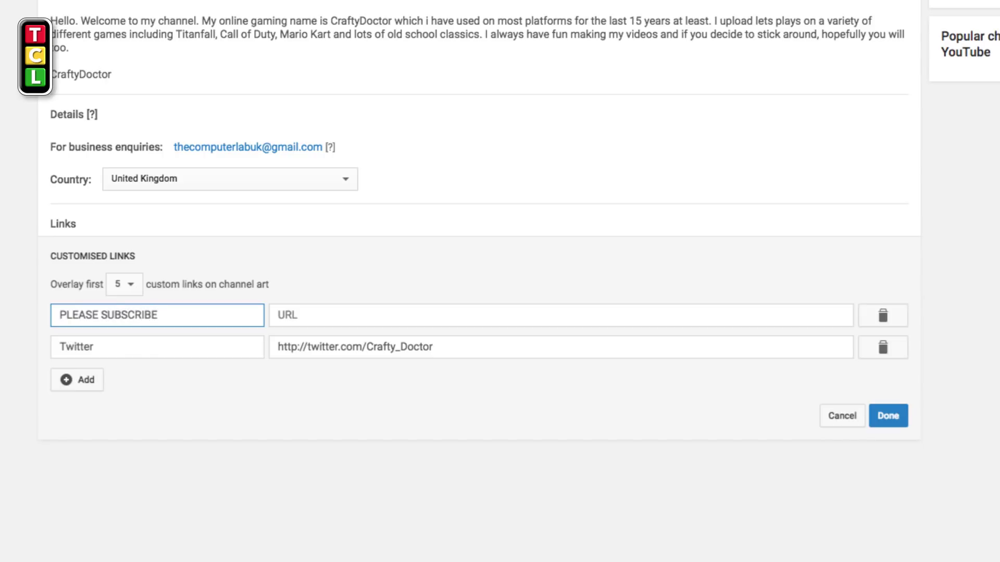
text(RE)
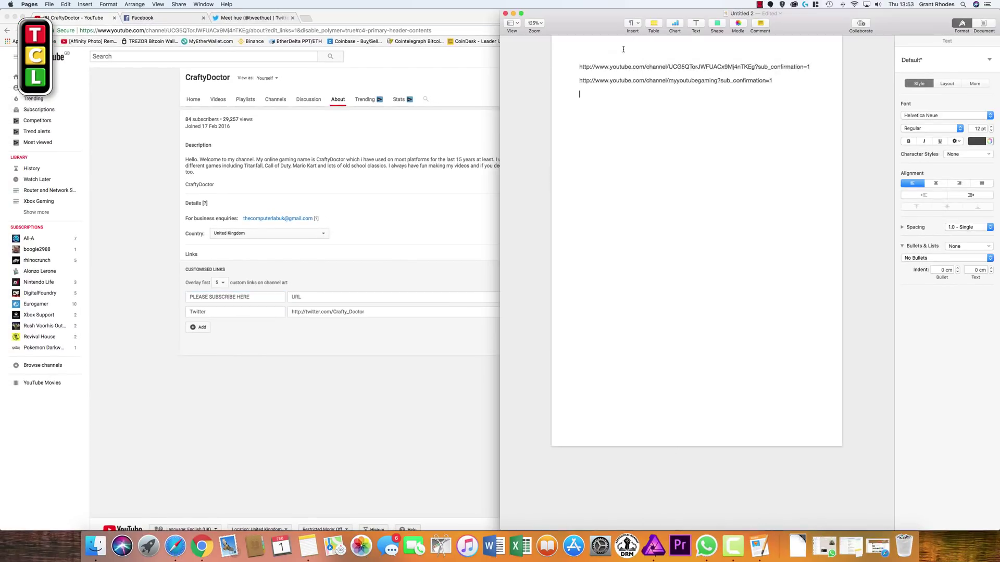
Copy the full channel ID subscribe link from the Pages document into the PLEASE SUBSCRIBE HERE link's URL, and save the customised links.
drag(579, 66, 810, 67)
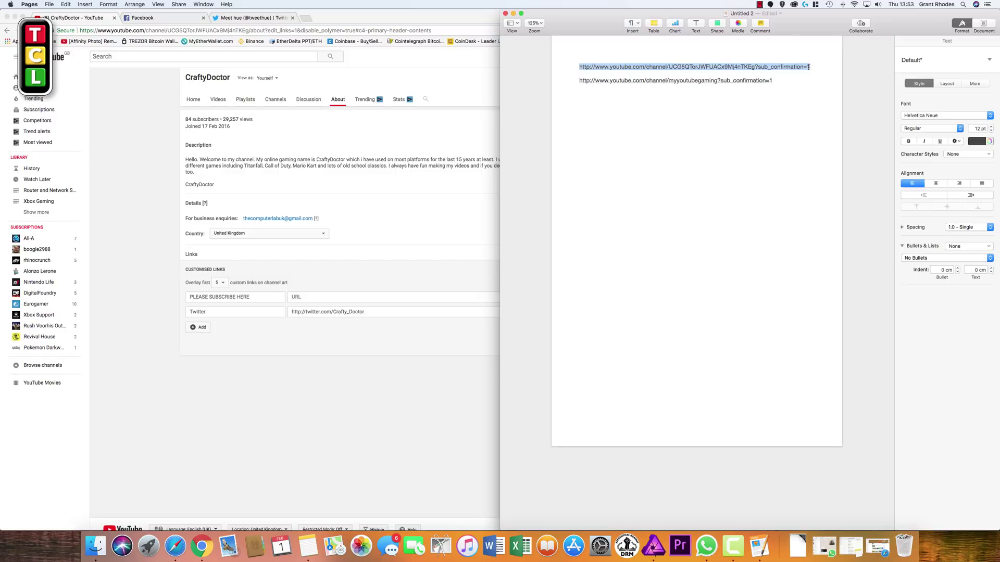
right_click(765, 67)
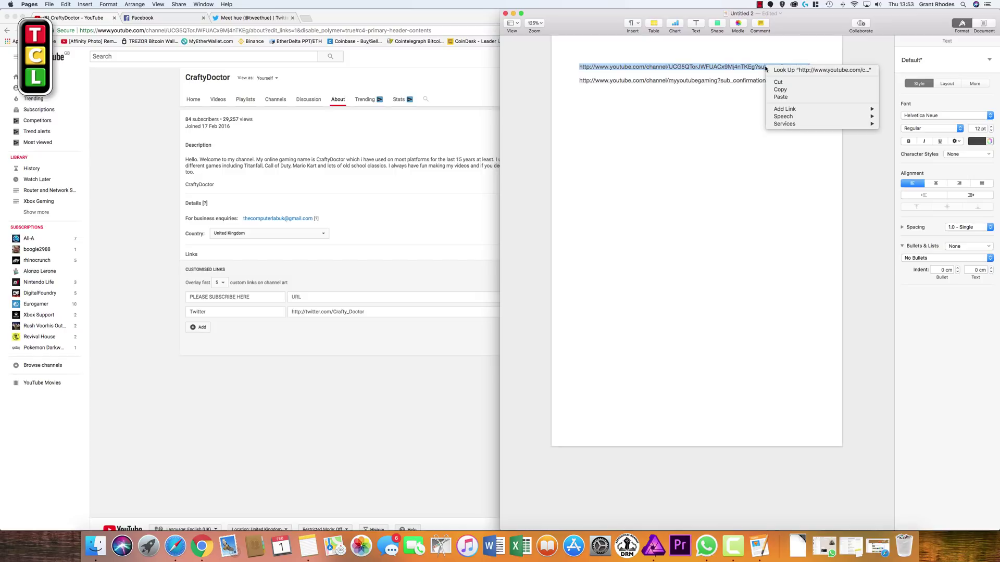
click(797, 91)
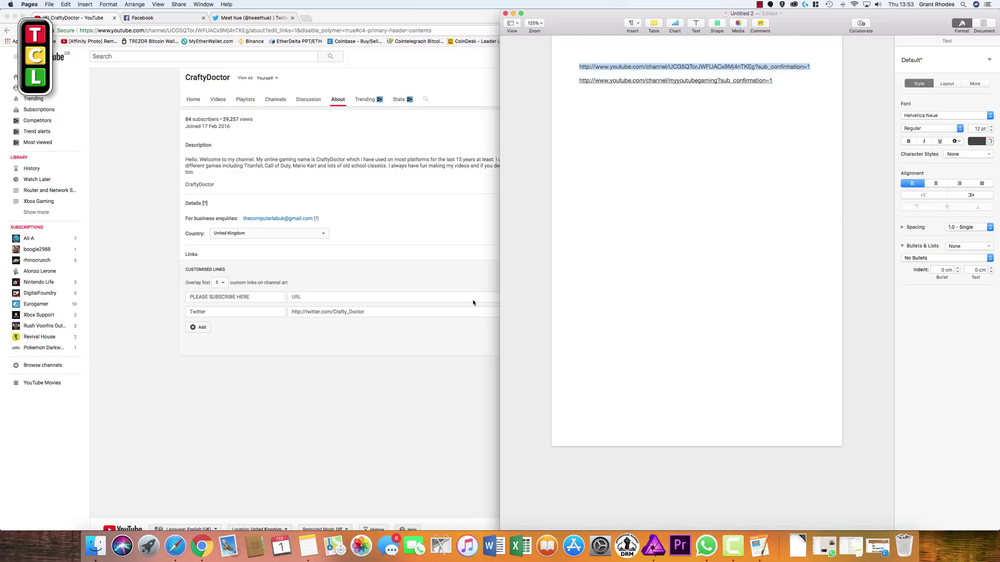
click(326, 301)
click(320, 297)
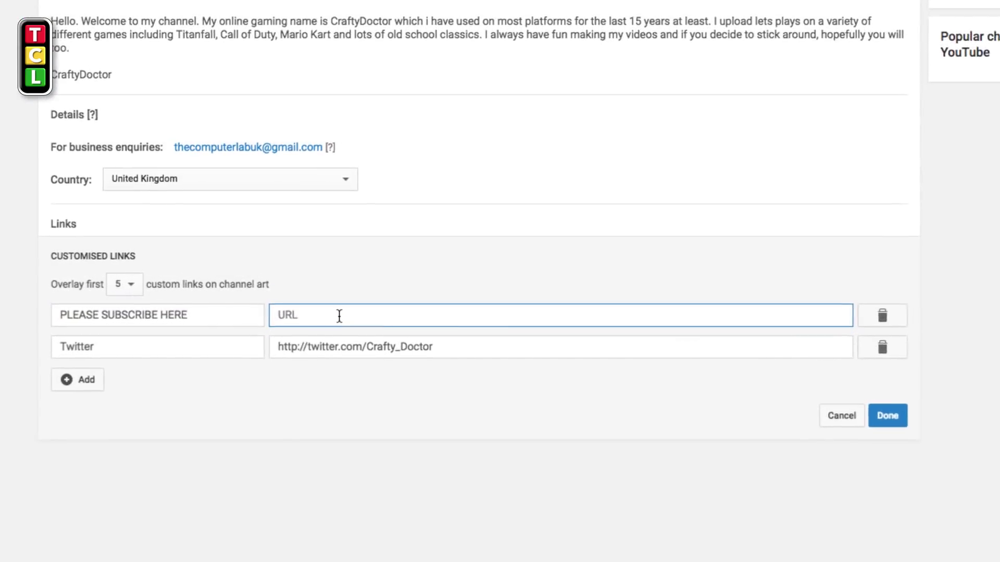
key(super+v)
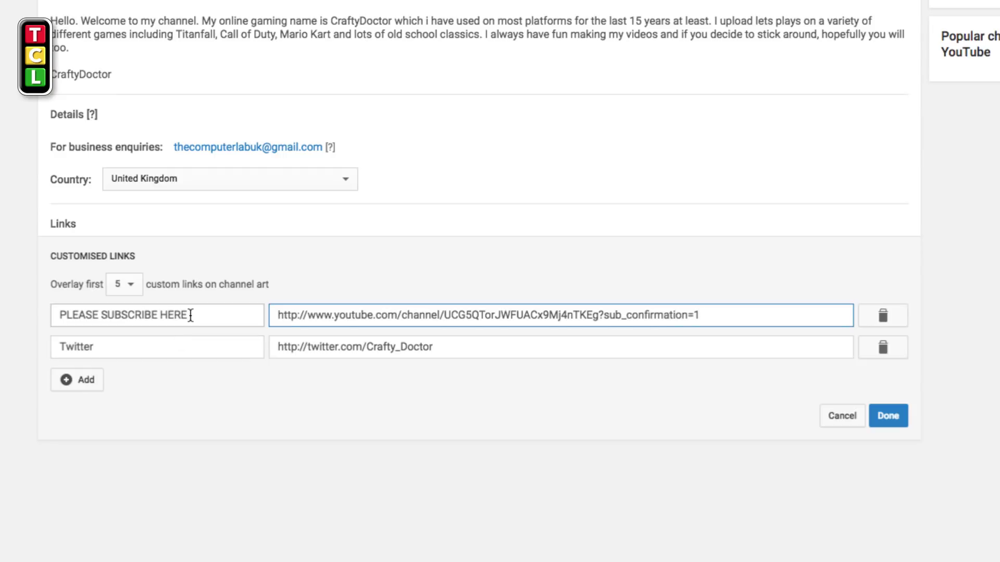
click(888, 417)
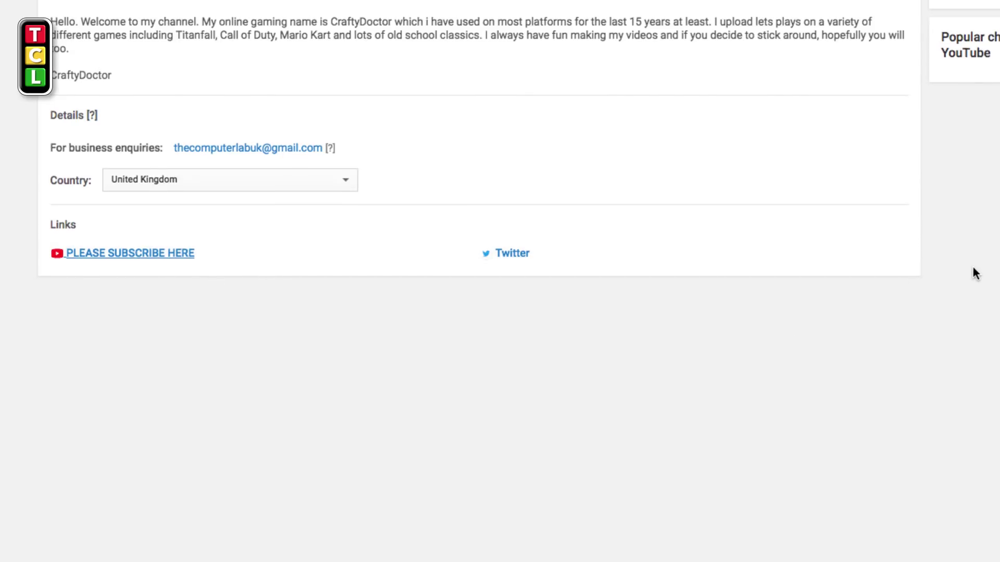
Test the channel banner's PLEASE SUBSCRIBE HERE link from the channel home in an incognito window, and cancel the subscription confirmation.
scroll(971, 264, up, 5)
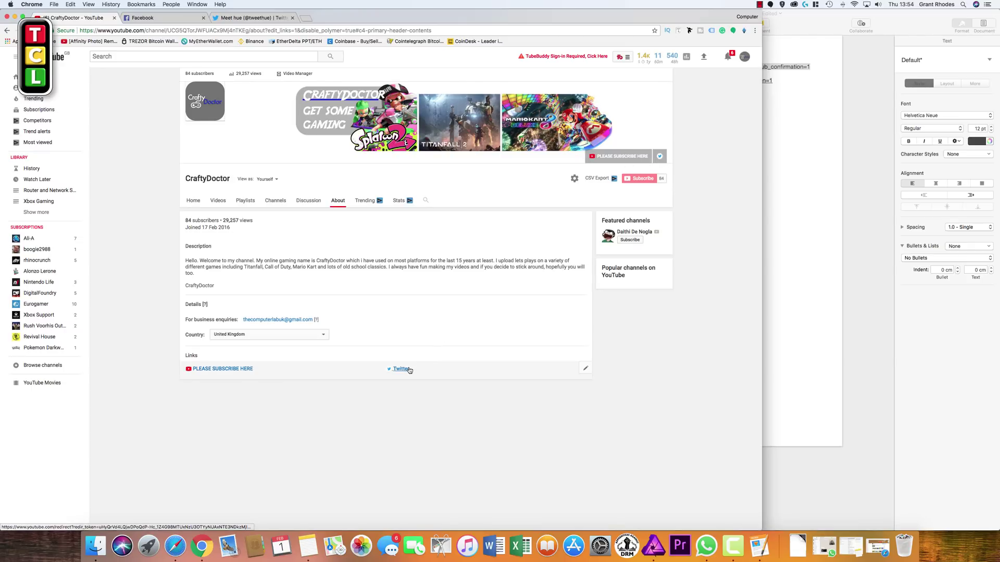
click(192, 204)
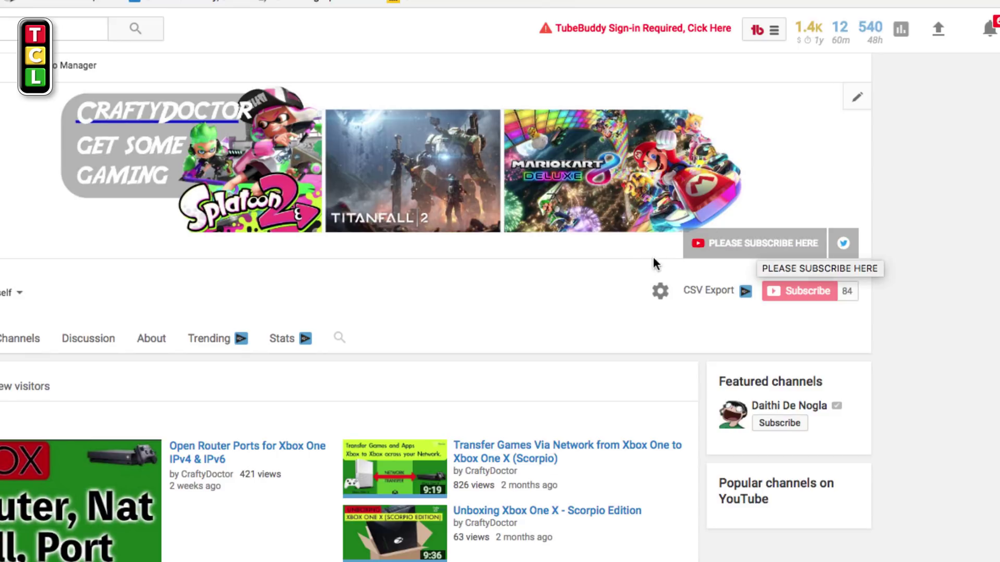
right_click(751, 245)
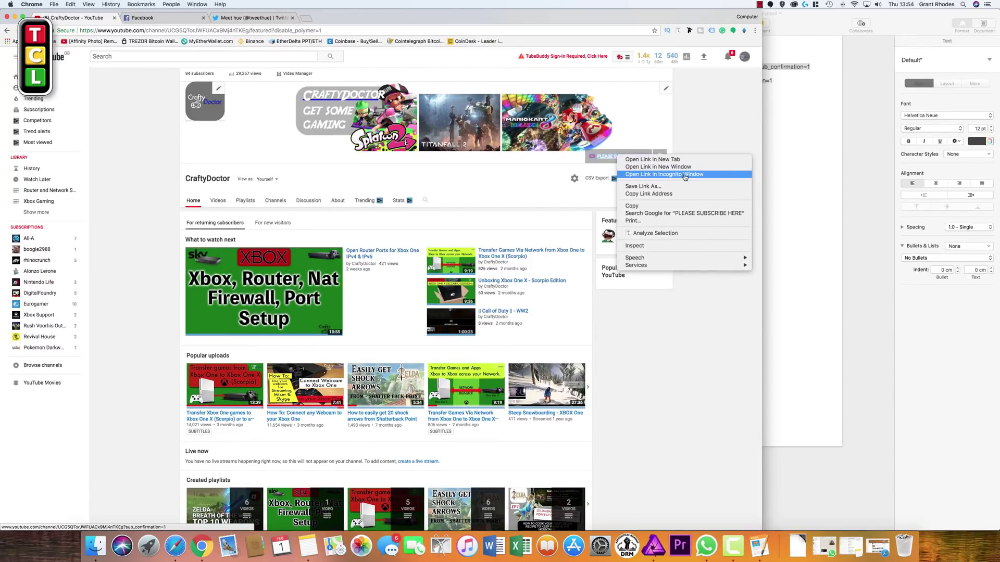
click(685, 175)
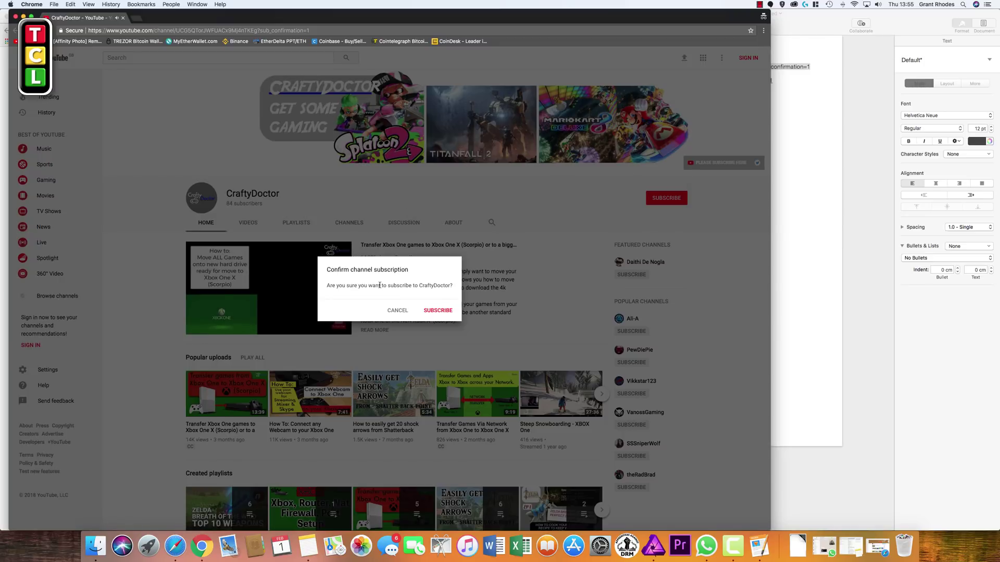
key(XF86AudioMute)
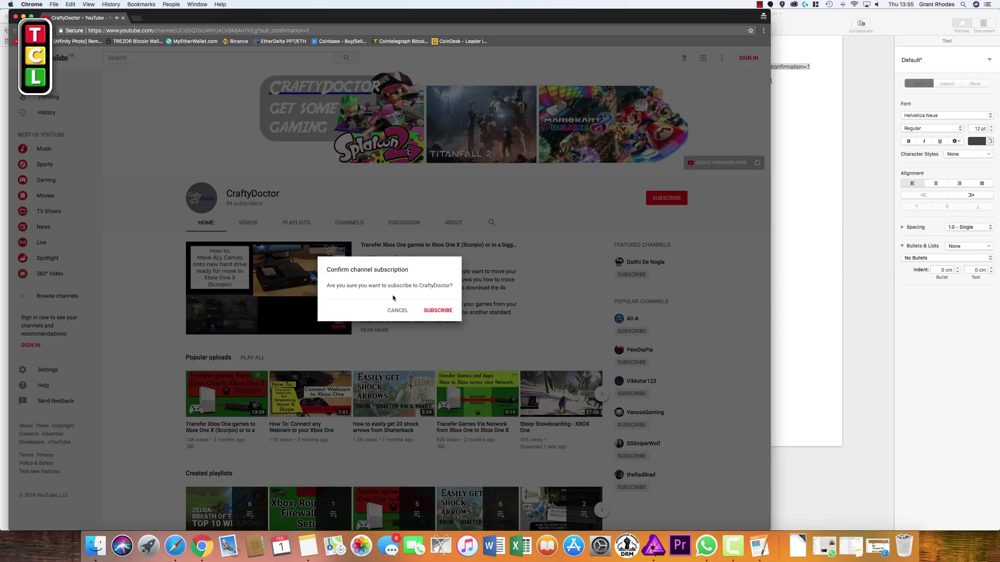
click(397, 310)
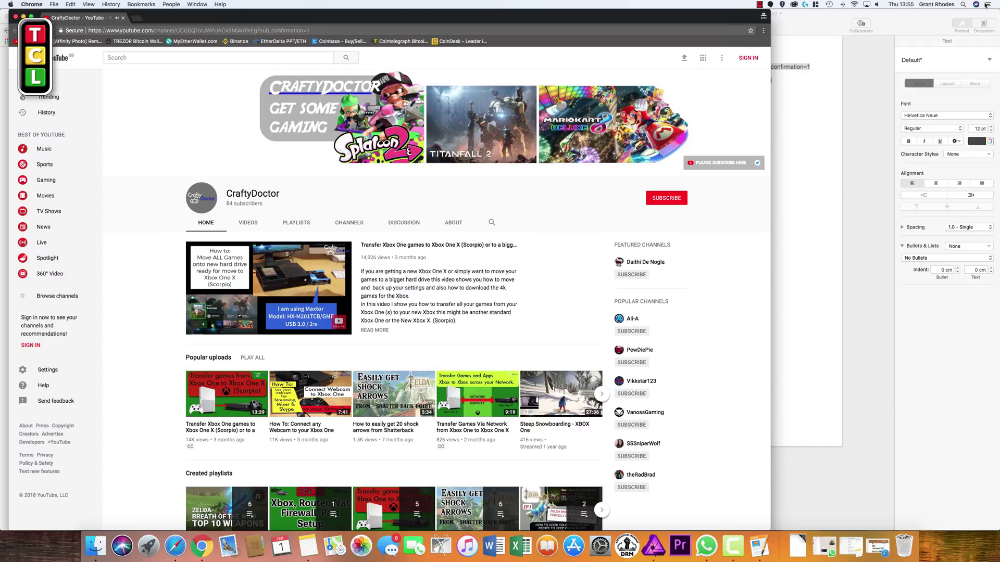
Switch to Pages and highlight the myyoutubegaming example link.
click(802, 154)
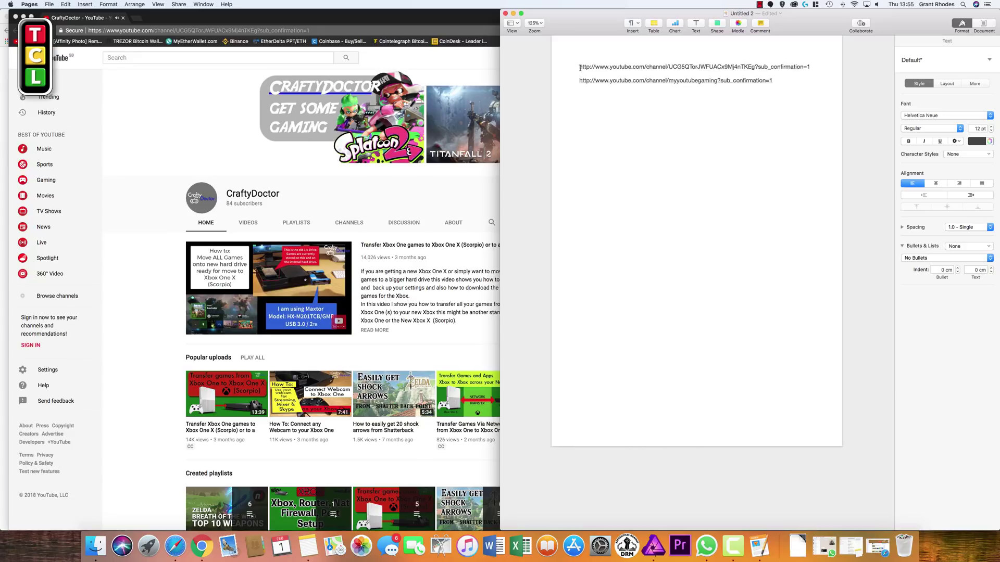
mouse_move(581, 68)
mouse_down()
mouse_move(802, 69)
mouse_move(786, 78)
mouse_move(568, 79)
mouse_up()
triple_click(785, 78)
click(786, 78)
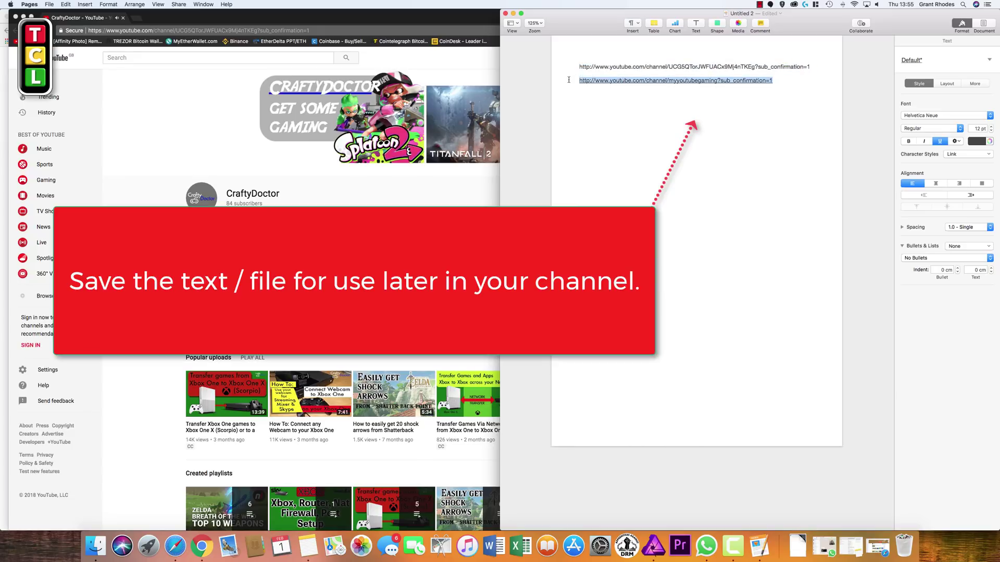
Delete the highlighted myyoutubegaming example link from the document and copy the remaining channel ID subscribe link.
key(BackSpace)
drag(578, 67, 815, 68)
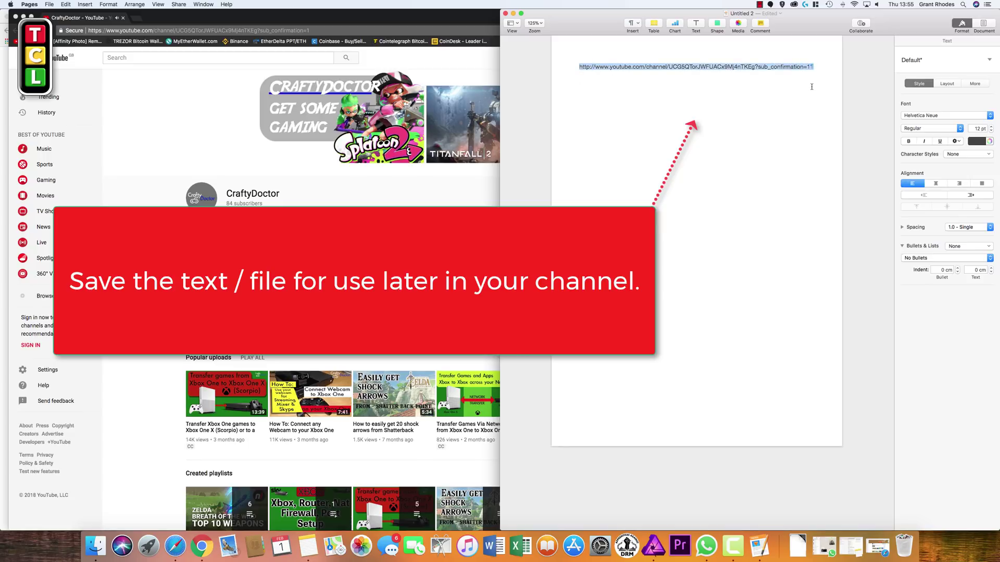
right_click(754, 68)
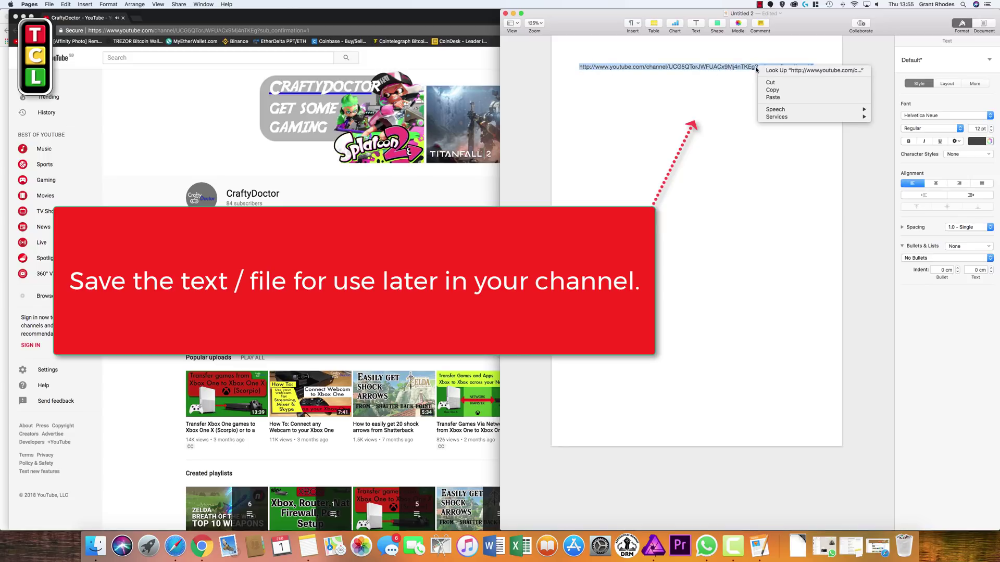
click(772, 91)
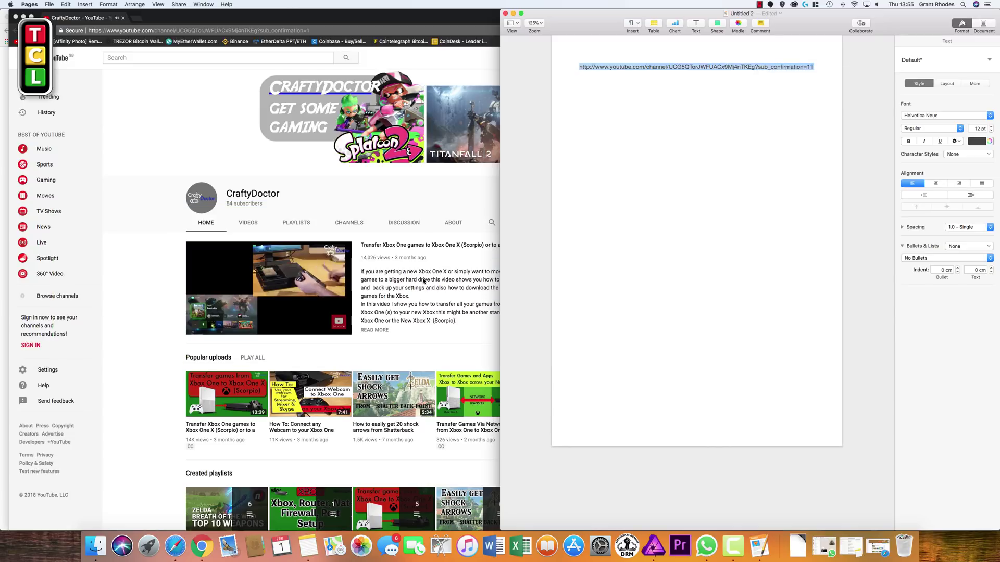
Switch to Chrome, open the Unboxing Xbox One X - Scorpio Edition video from the CraftyDoctor channel's videos, and pause it.
click(423, 279)
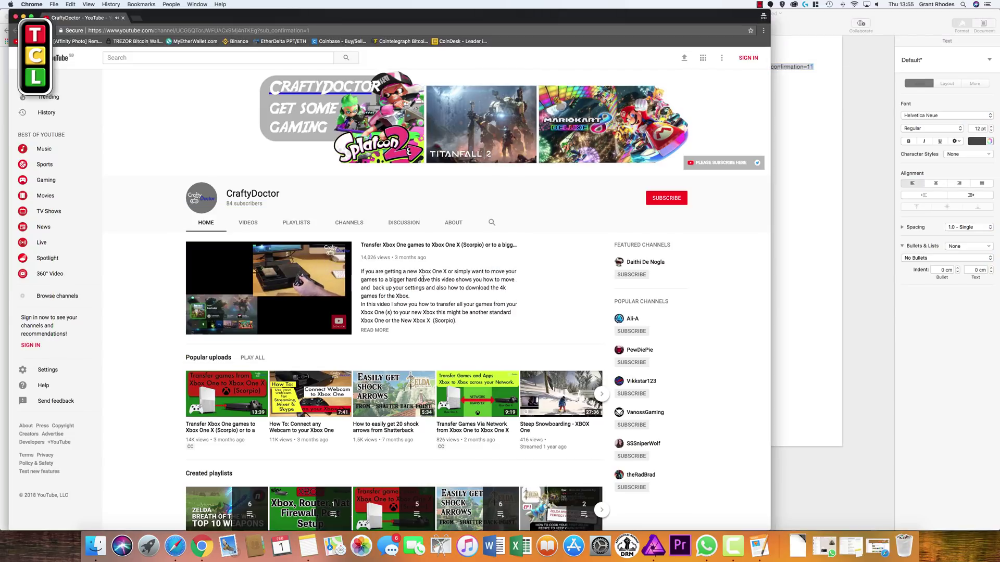
click(249, 223)
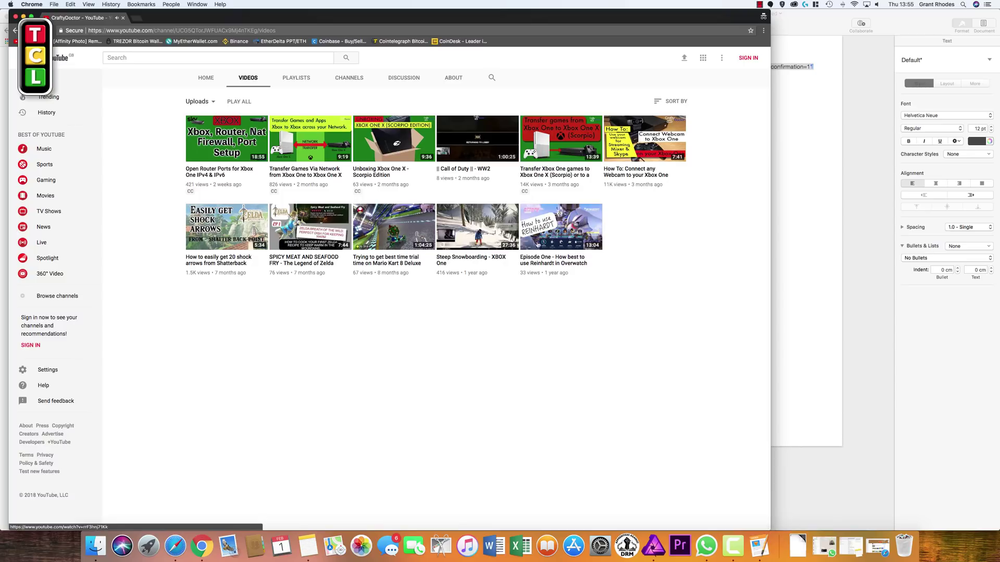
click(385, 148)
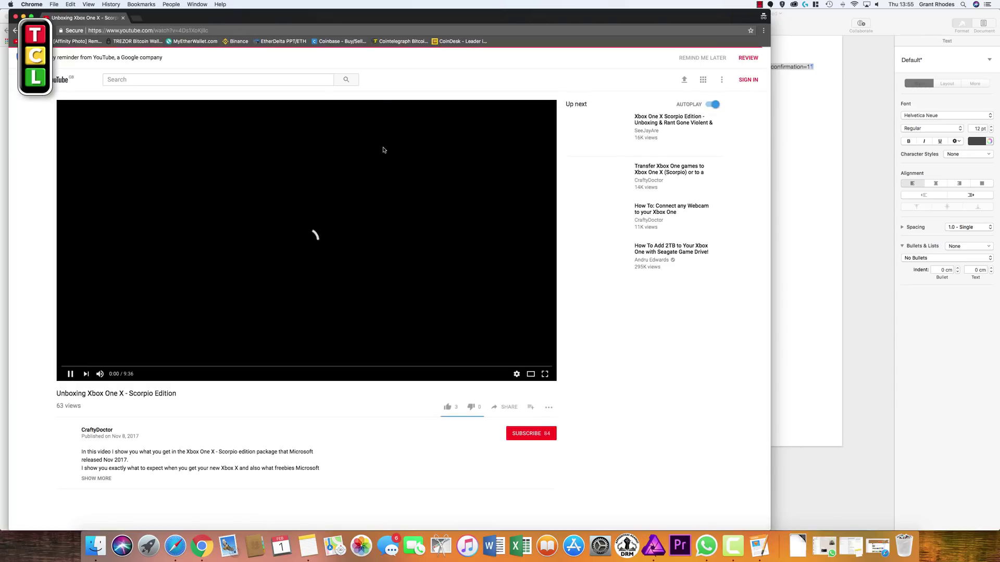
click(179, 371)
Expand the Scorpio Edition video's full description and examine its subscribe and Twitter links.
scroll(264, 378, down, 5)
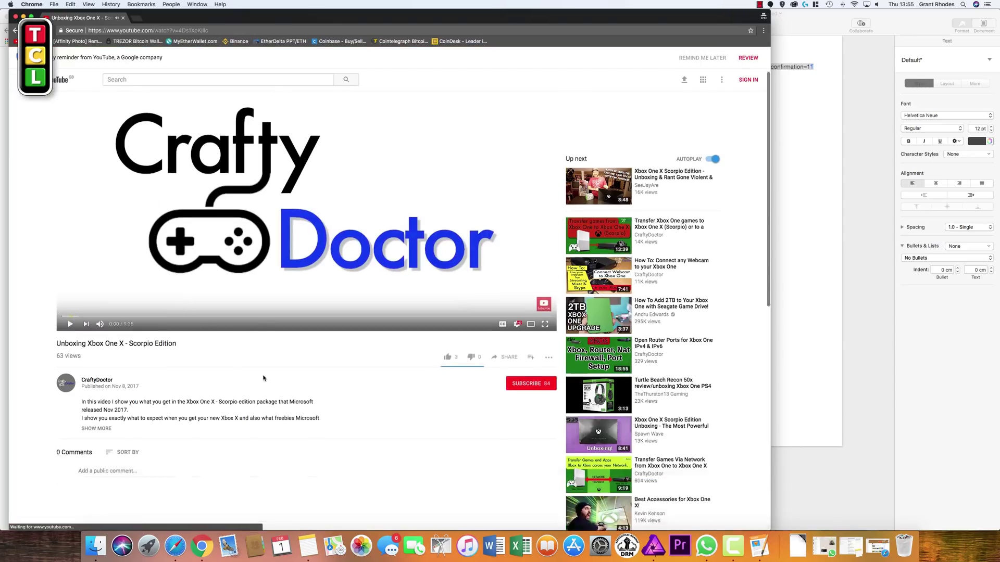
click(99, 275)
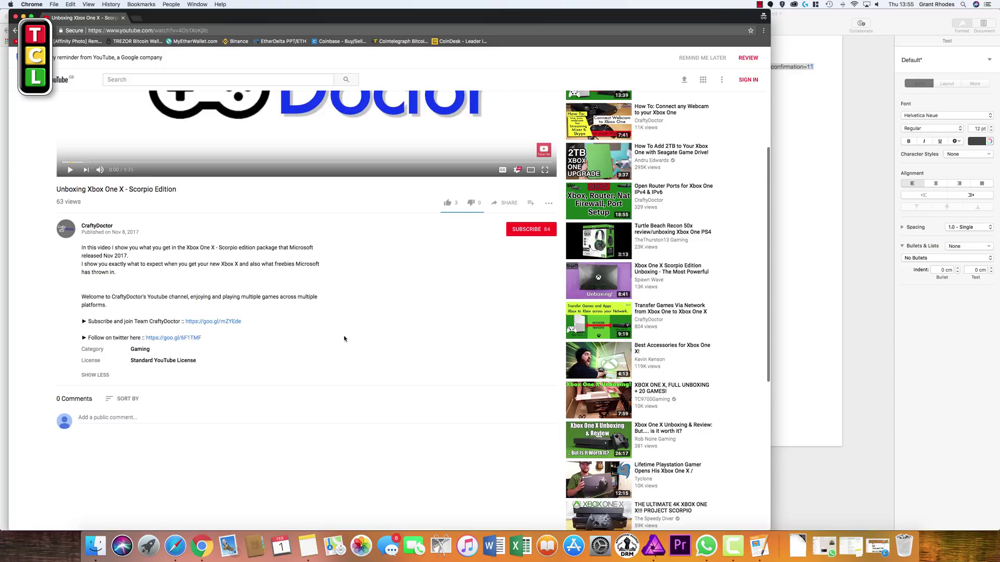
scroll(306, 321, up, 4)
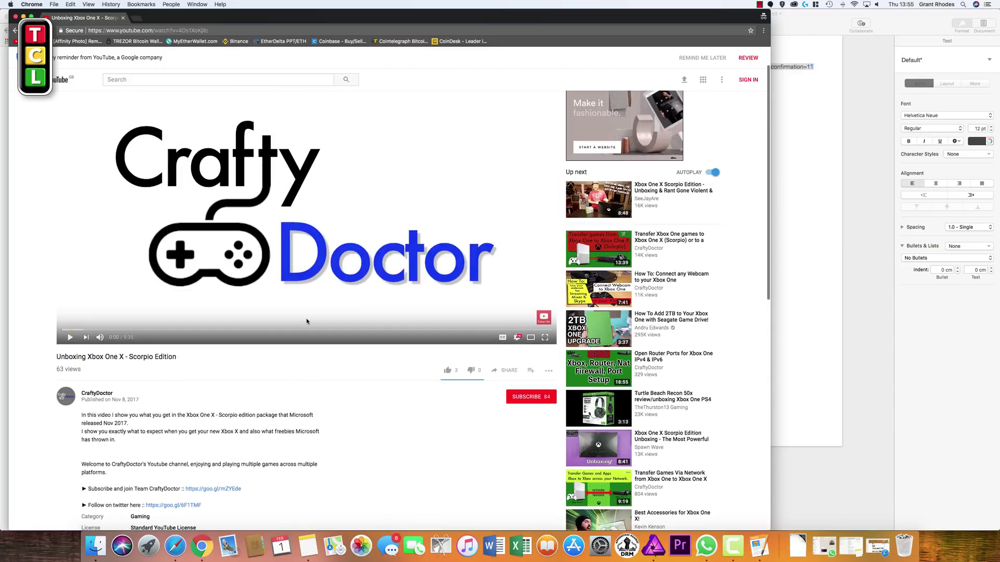
scroll(306, 321, down, 2)
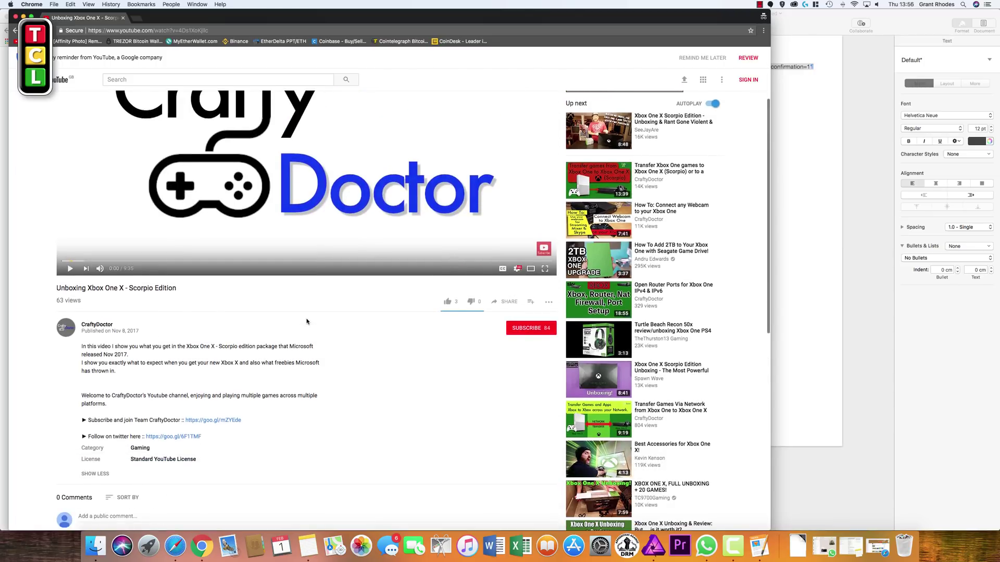
scroll(306, 322, up, 4)
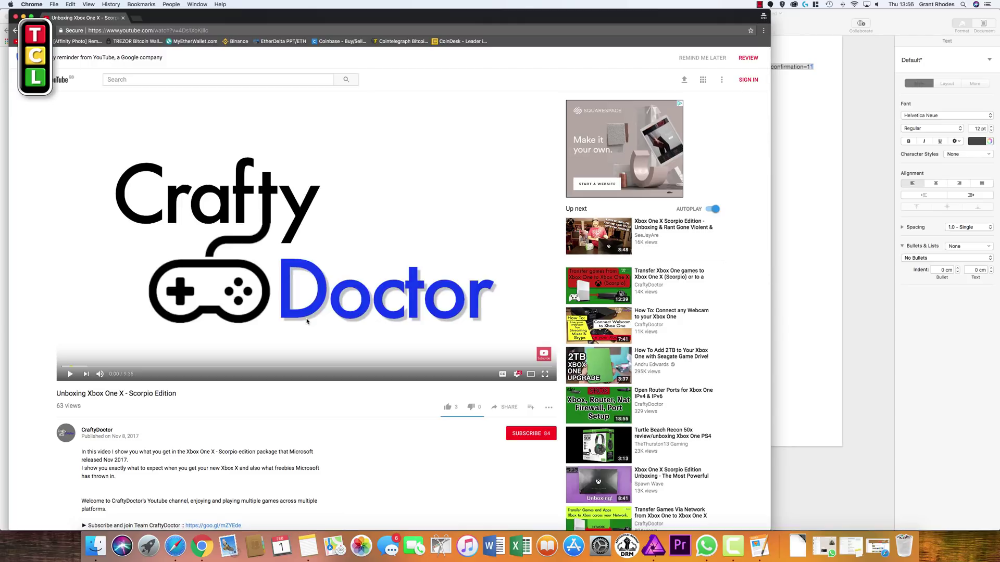